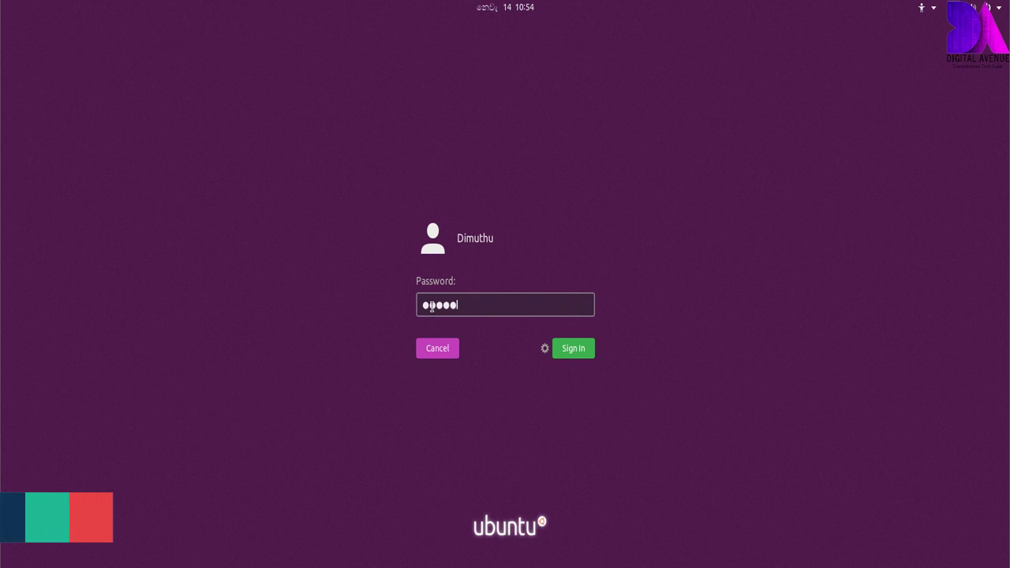
- Choose the Ubuntu on Wayland session on the login screen and sign in
click(544, 350)
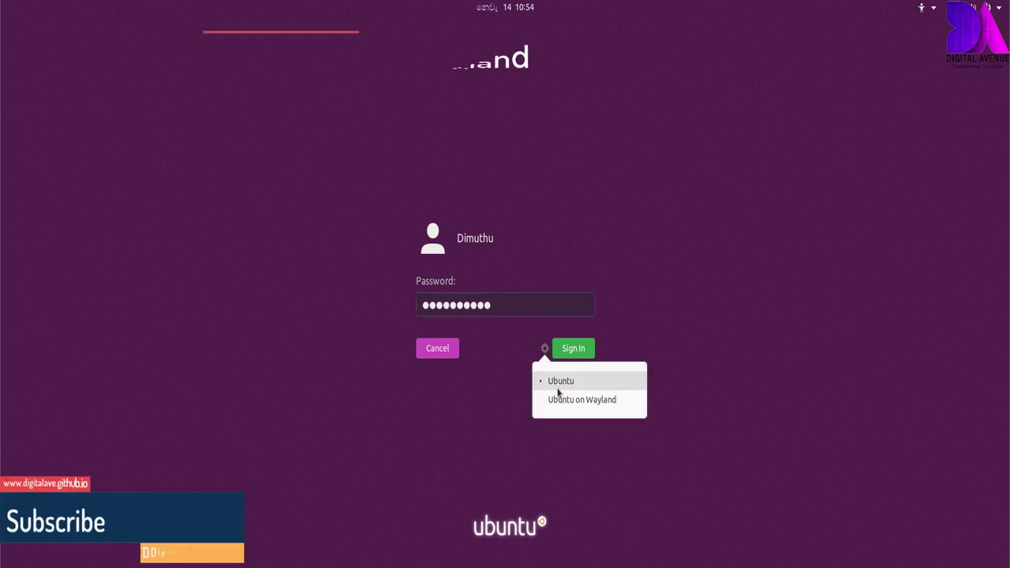
click(557, 398)
click(573, 350)
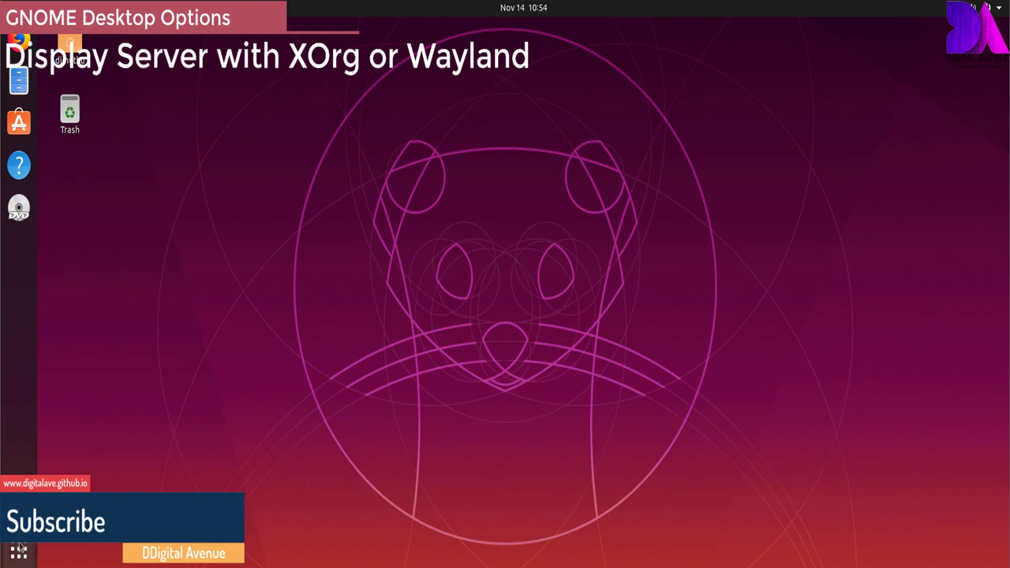
- View the overview of all installed applications, opening and closing it twice
click(19, 550)
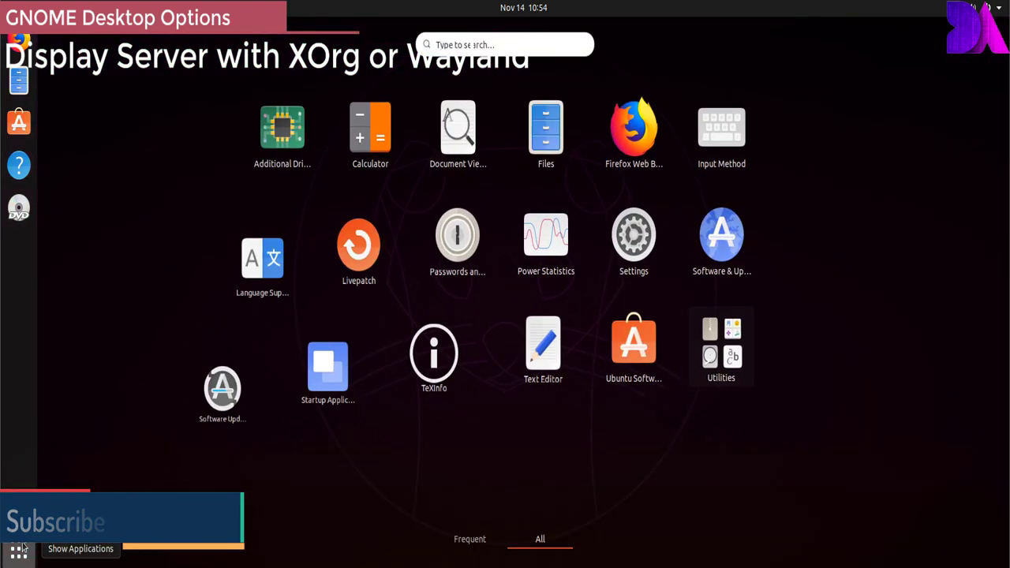
click(19, 549)
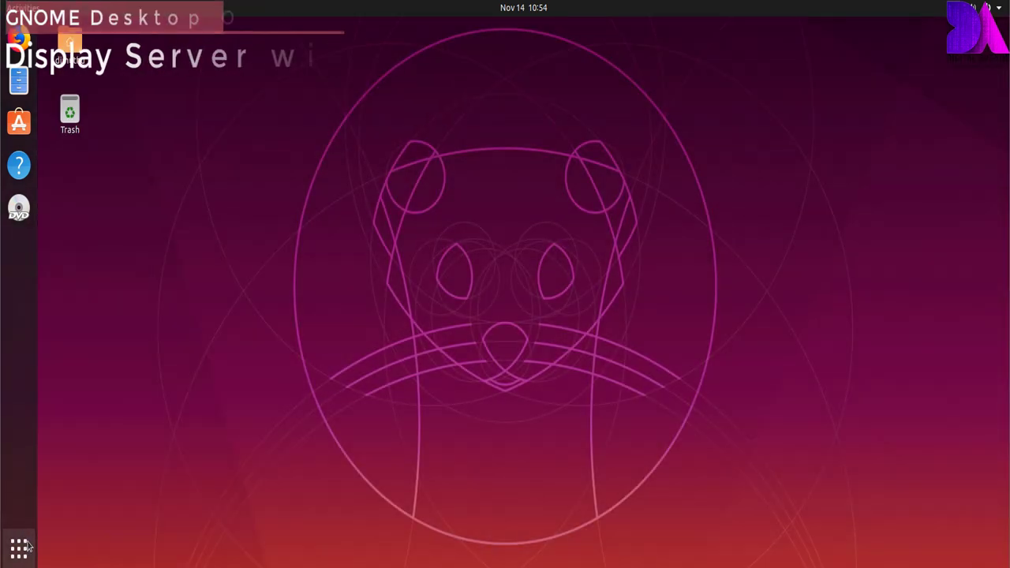
click(21, 548)
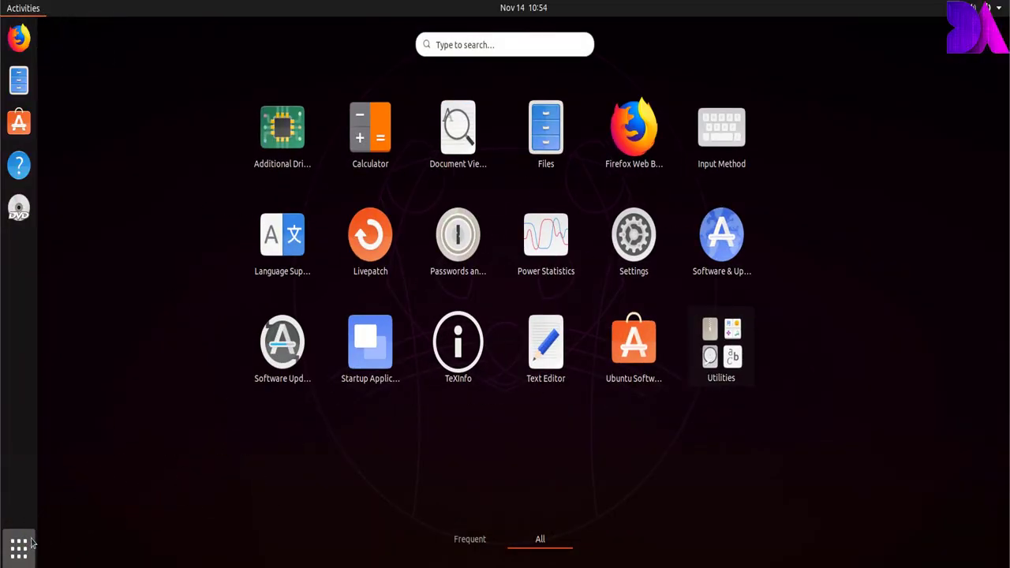
click(31, 543)
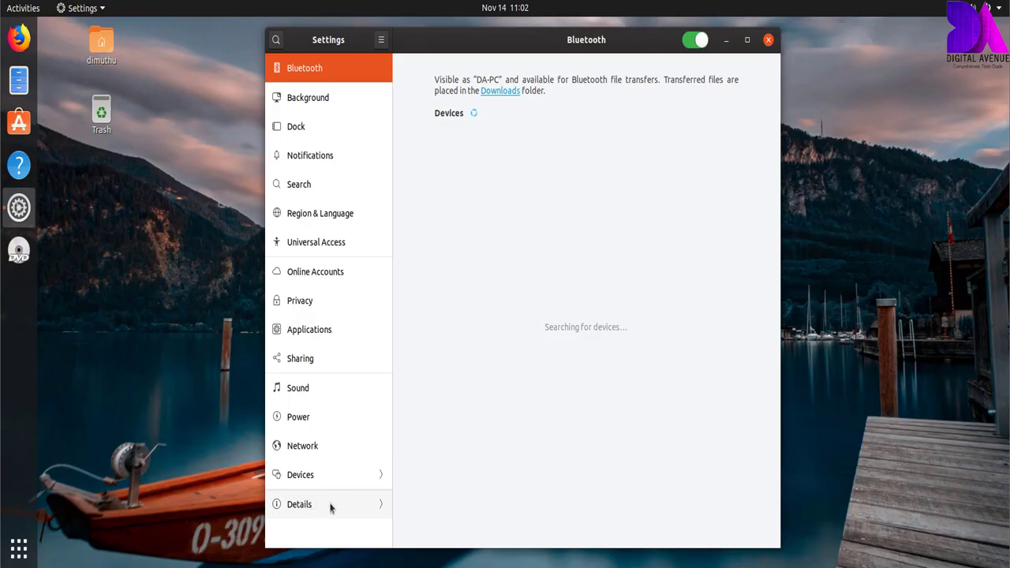
- Set the red boat lake picture as both background and lock screen, and minimise the Settings window
click(342, 508)
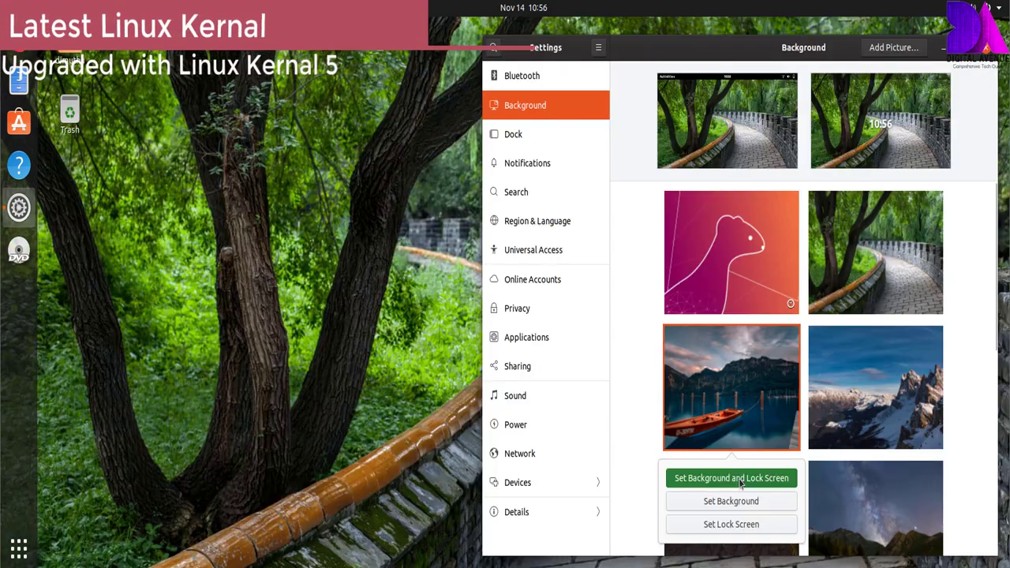
click(740, 480)
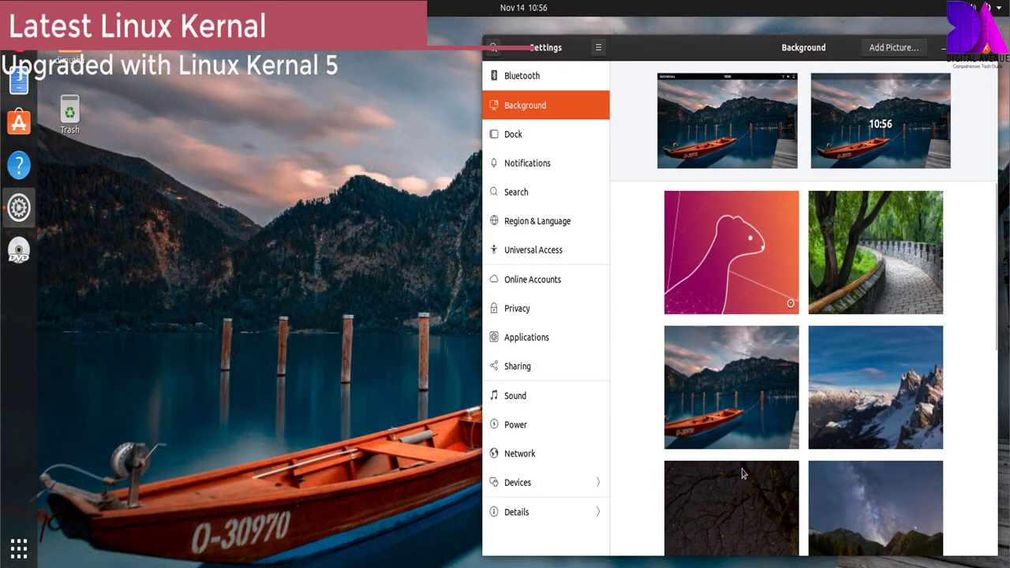
click(940, 53)
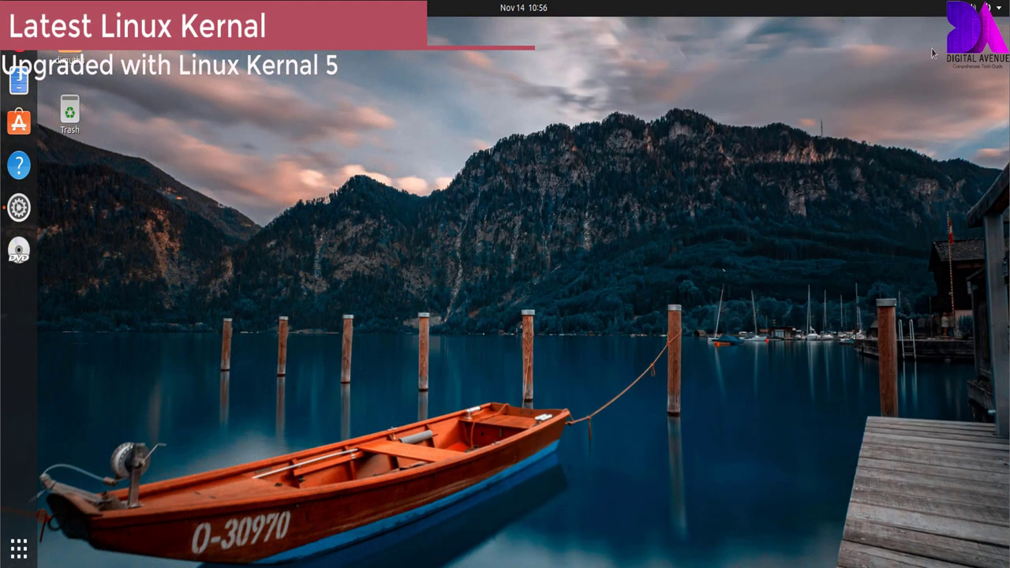
- Reopen the Settings window and switch Auto-hide the Dock off and back on
click(21, 218)
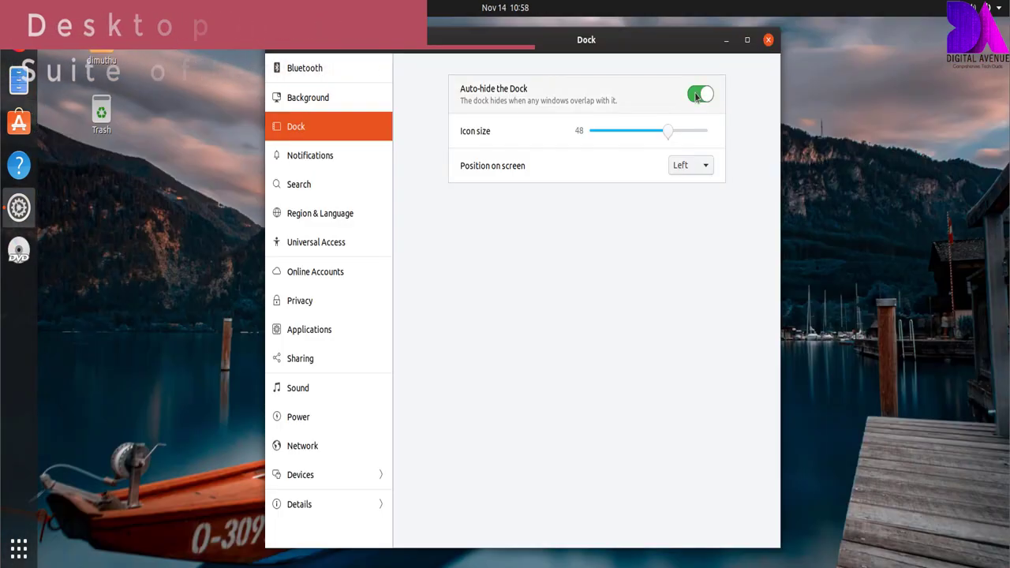
click(700, 94)
click(698, 95)
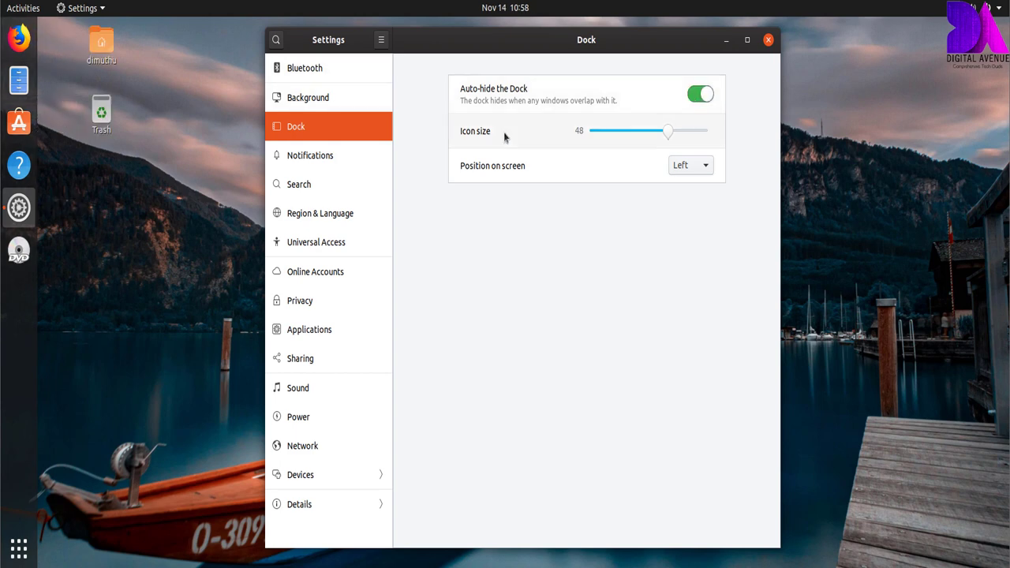
- Check the Notifications page, and in Search try toggling Files and moving Ubuntu Software up to the place of Passwords and Keys
click(299, 160)
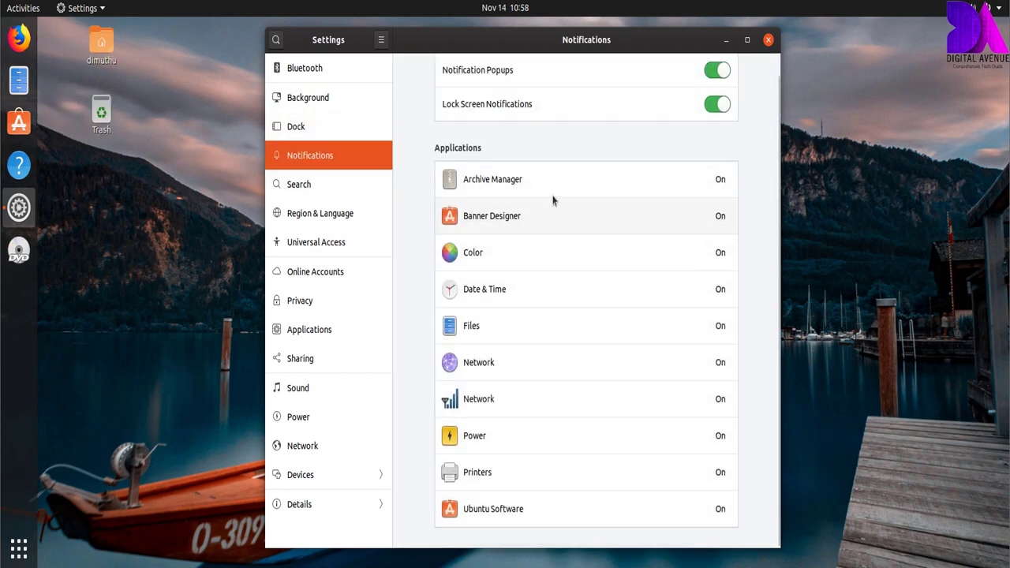
click(319, 189)
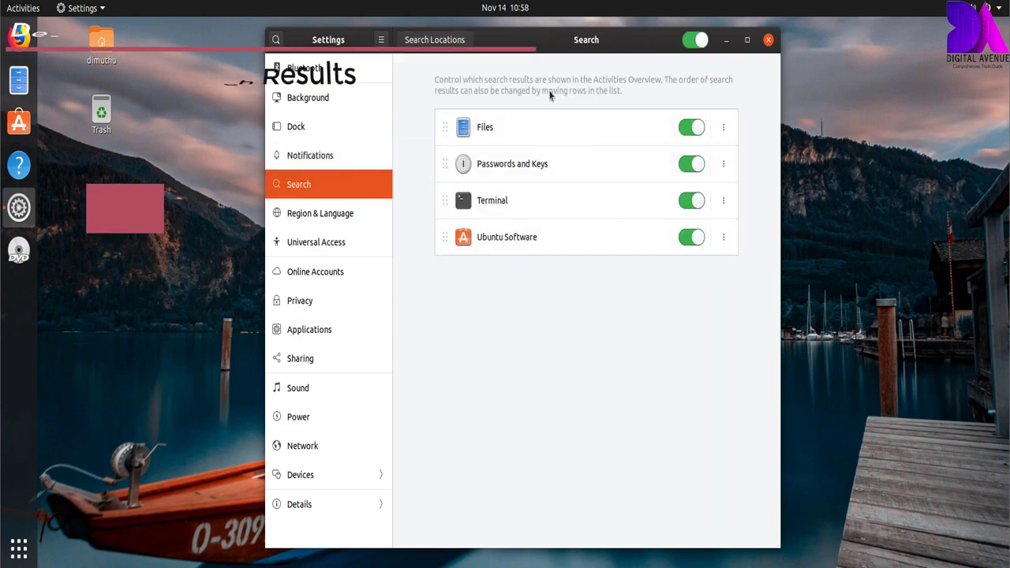
click(693, 130)
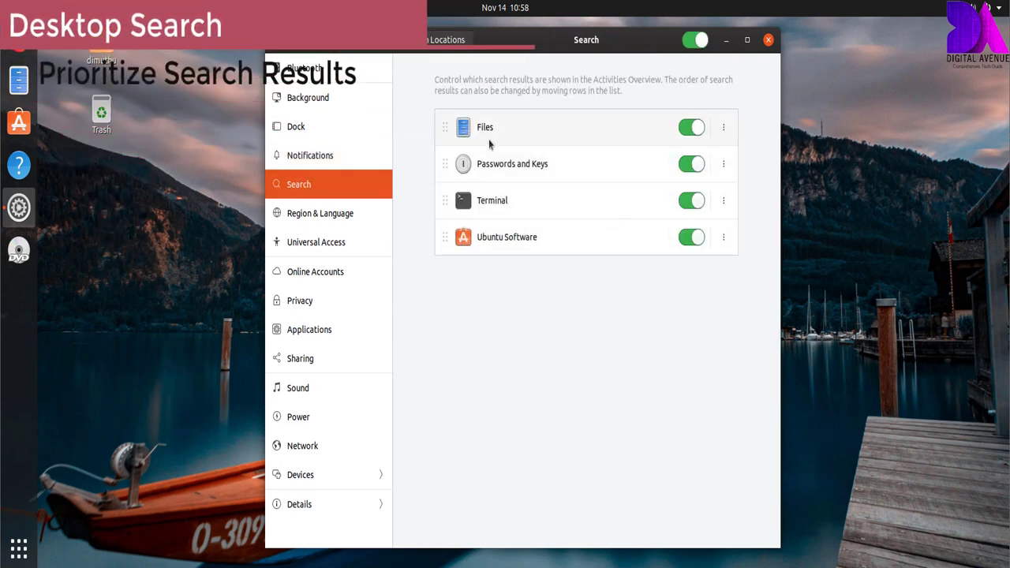
drag(442, 244, 442, 172)
drag(443, 237, 444, 164)
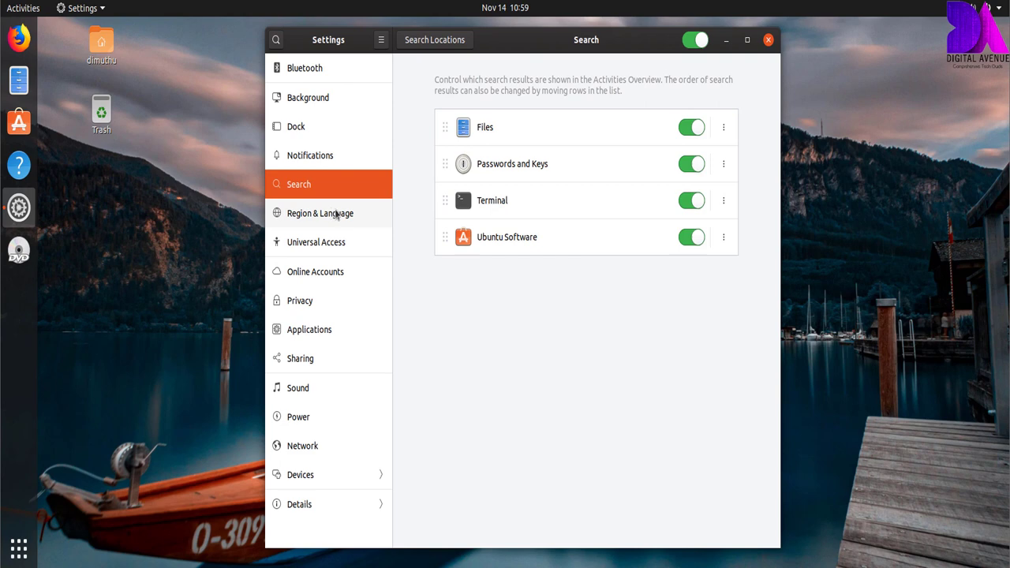
- Examine the Online Accounts options and the application settings from Archive Manager through Firefox Web Browser
click(293, 271)
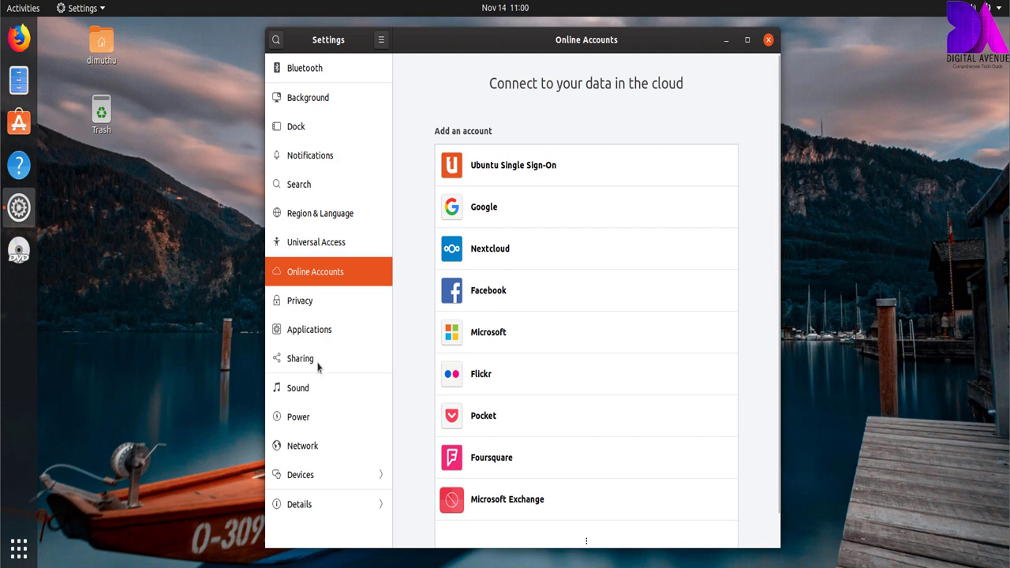
click(316, 329)
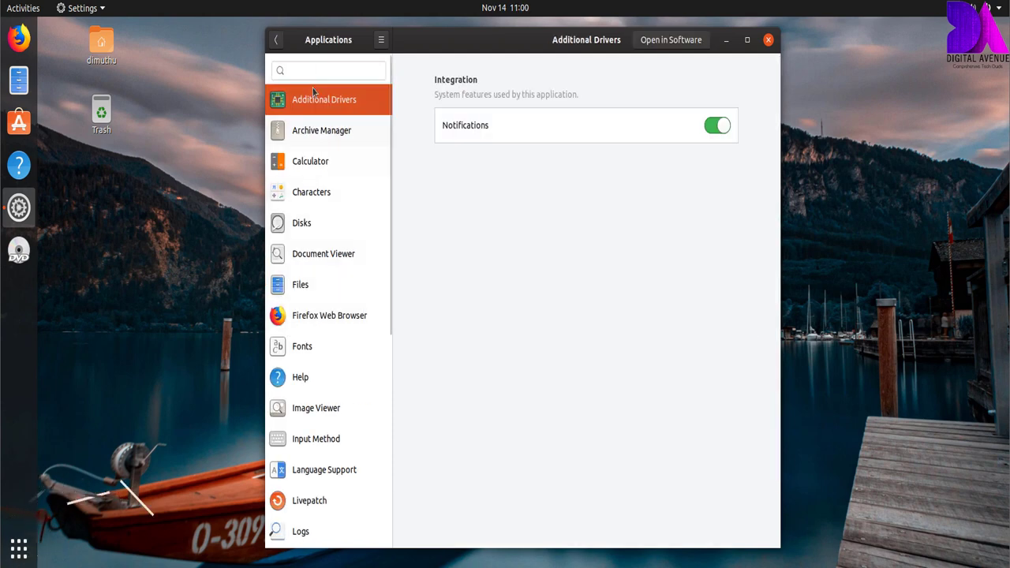
click(316, 130)
click(316, 161)
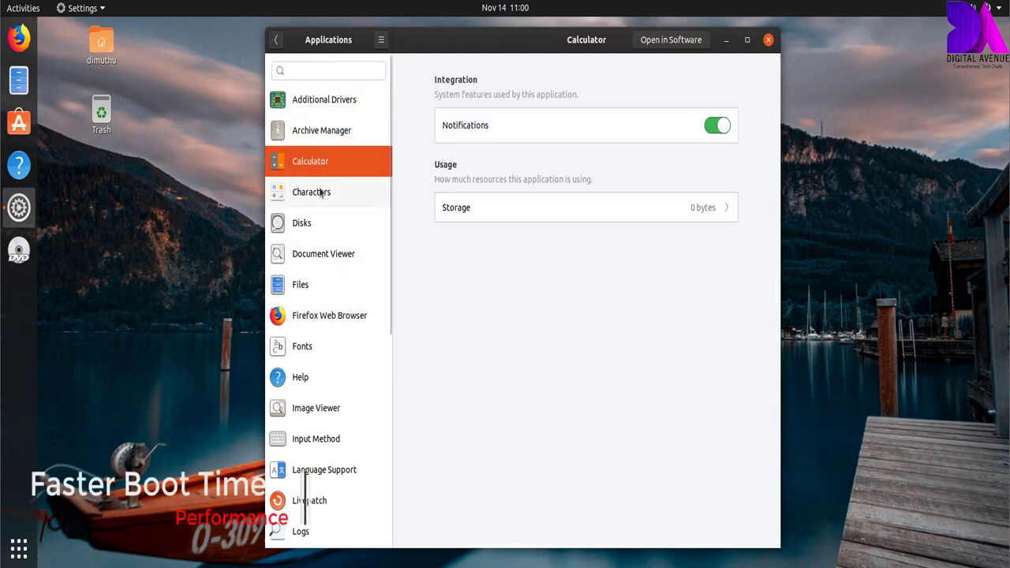
click(321, 192)
click(316, 223)
click(318, 315)
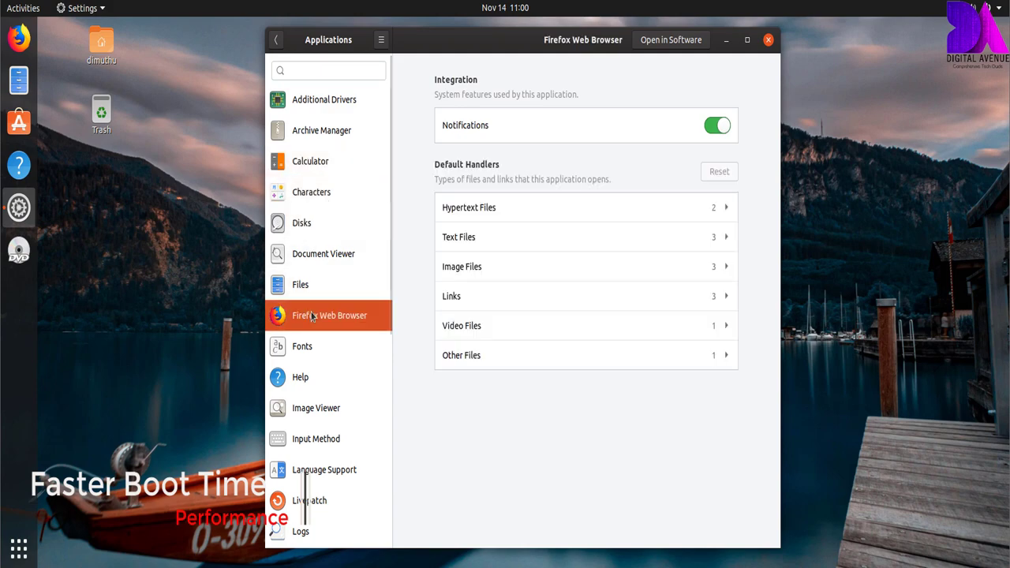
- Examine the application settings of Livepatch, Software Updater, Settings and Terminal, and return to the main settings list
click(328, 505)
scroll(325, 355, down, 10)
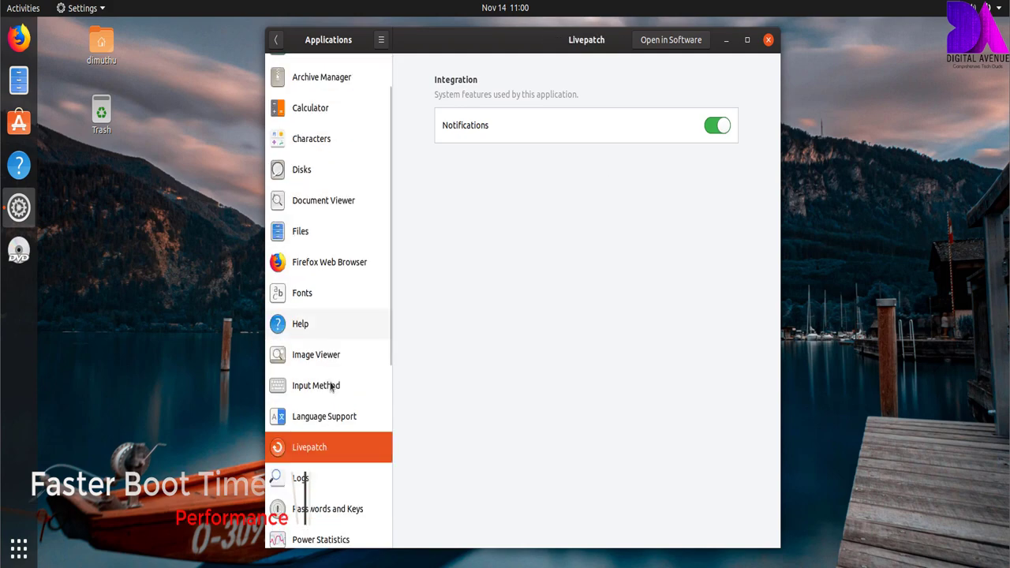
click(310, 323)
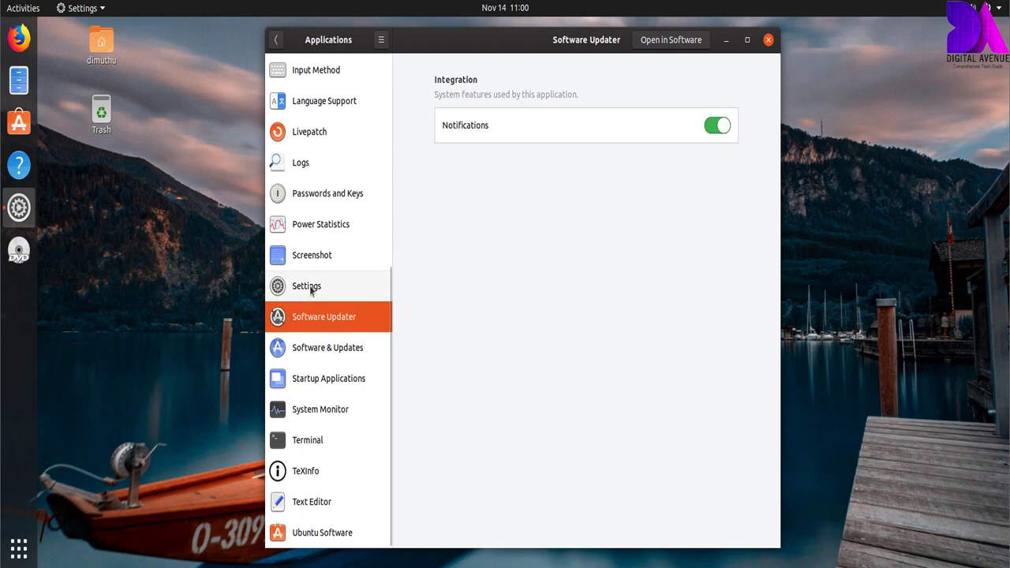
click(309, 286)
click(313, 449)
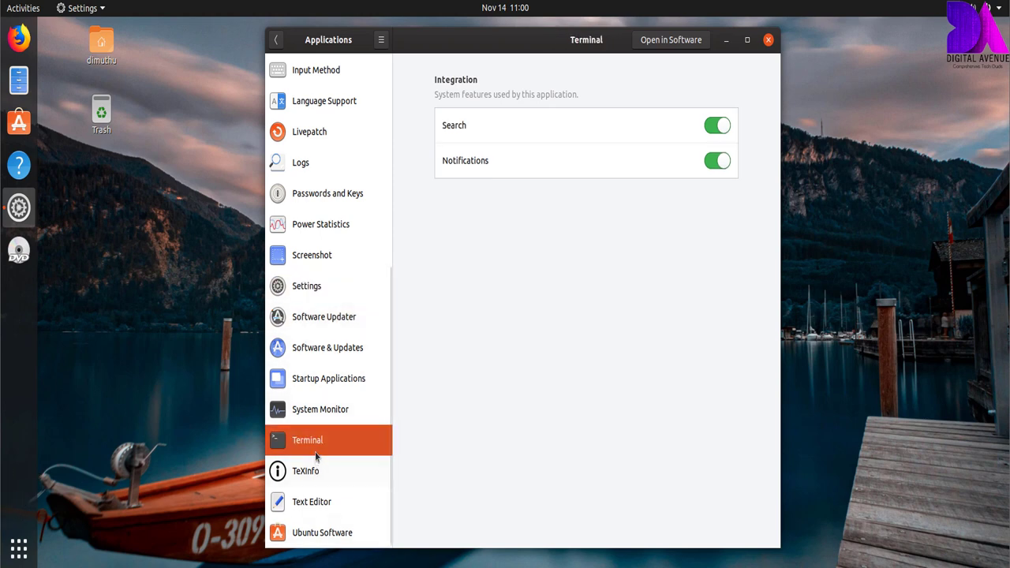
click(277, 44)
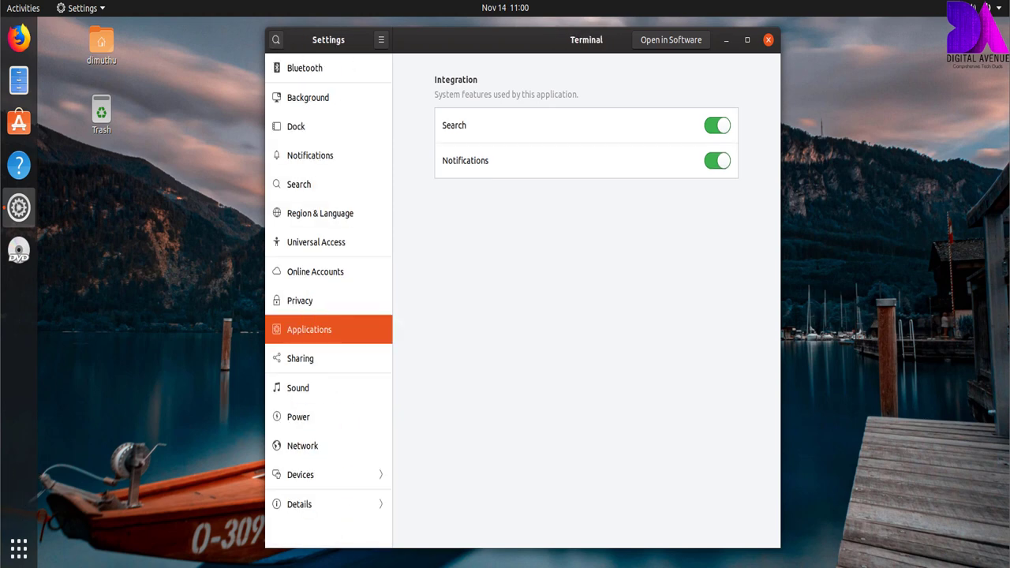
click(316, 329)
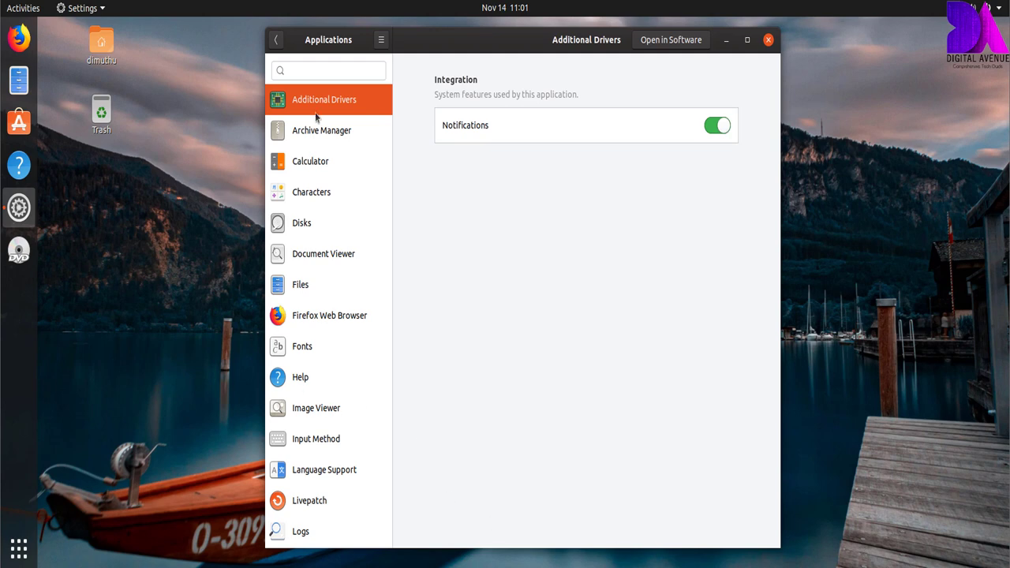
click(277, 40)
- In the Sound settings, switch Over-Amplification on and back off, and raise the System Sounds volume slightly
click(297, 387)
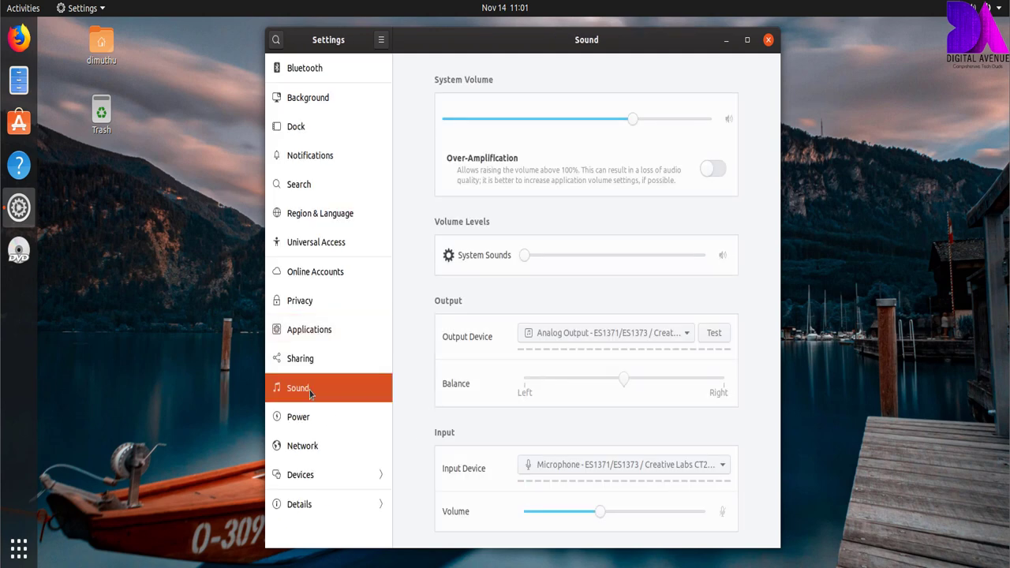
click(708, 170)
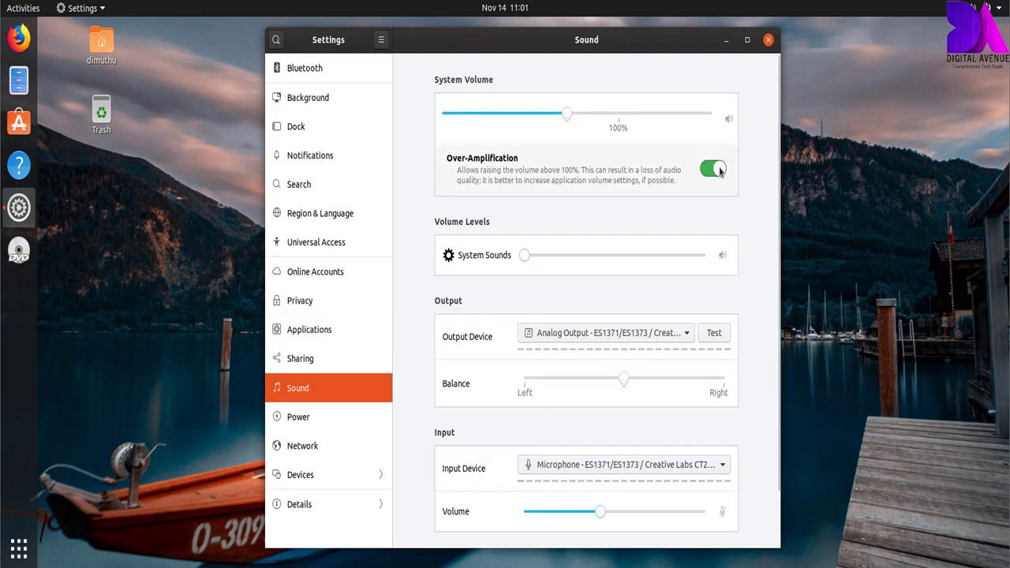
click(712, 169)
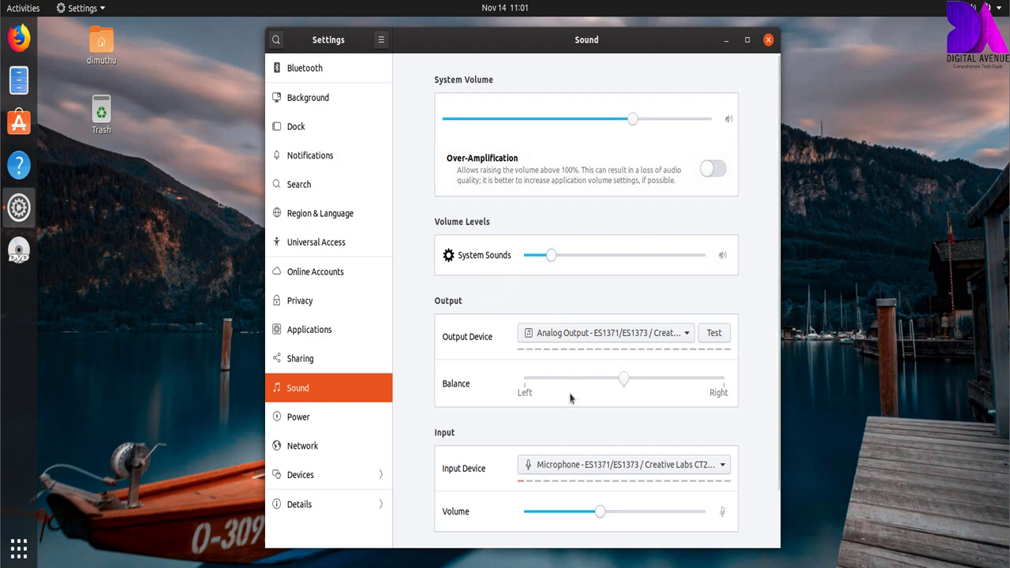
- Test the Front Left speaker of the analog output, close the test, and check the Alert Sound choices
click(714, 333)
click(445, 268)
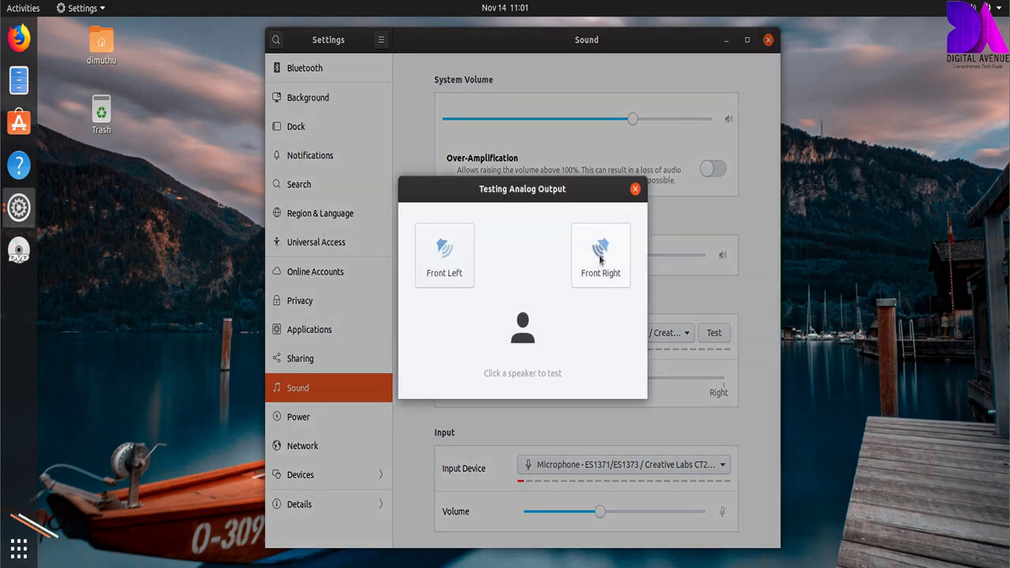
click(636, 189)
scroll(497, 381, down, 2)
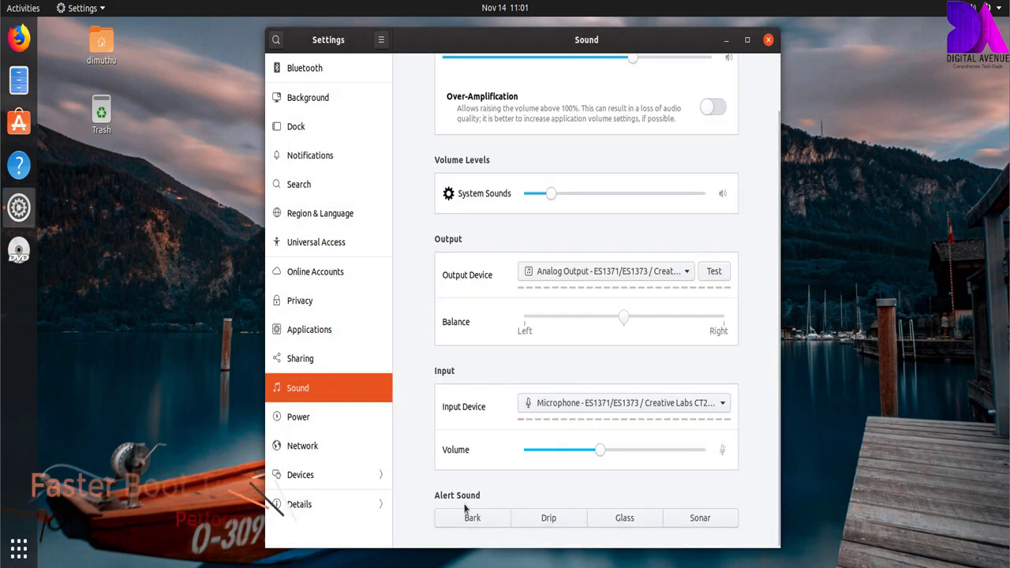
scroll(421, 528, up, 1)
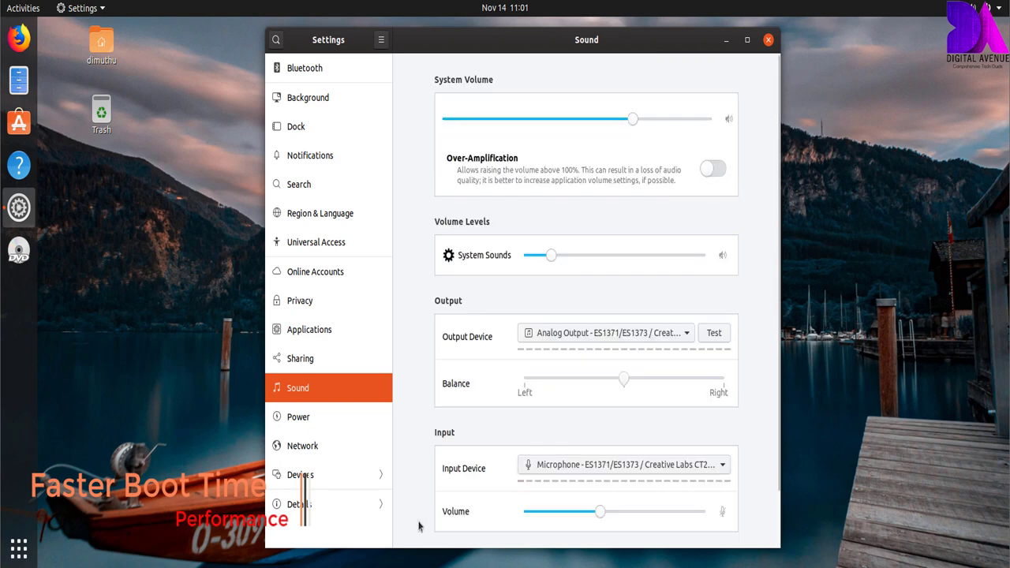
- Review the Power and Network settings and every Devices page from Displays to Color, and return to the main settings list
click(293, 418)
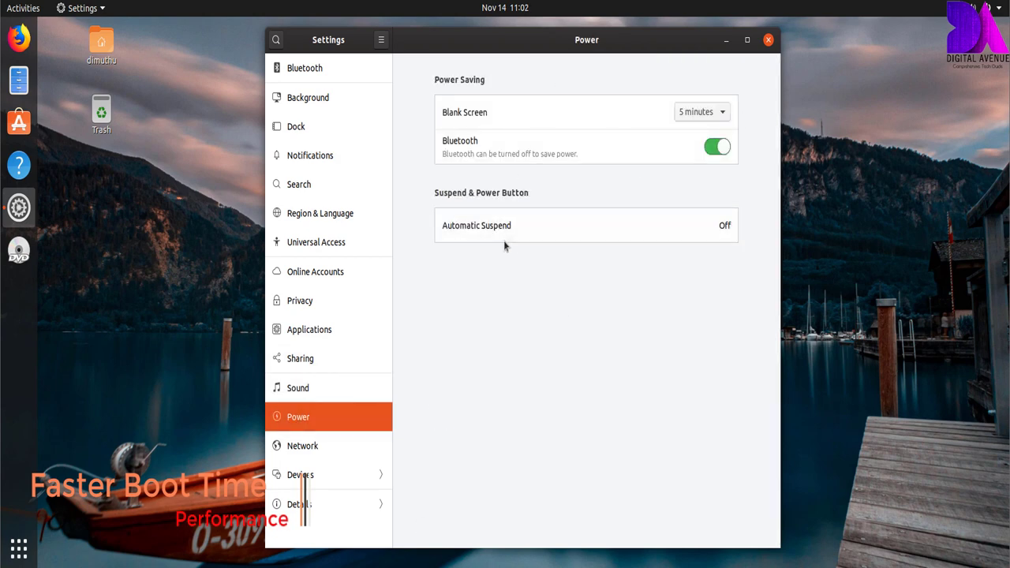
click(334, 446)
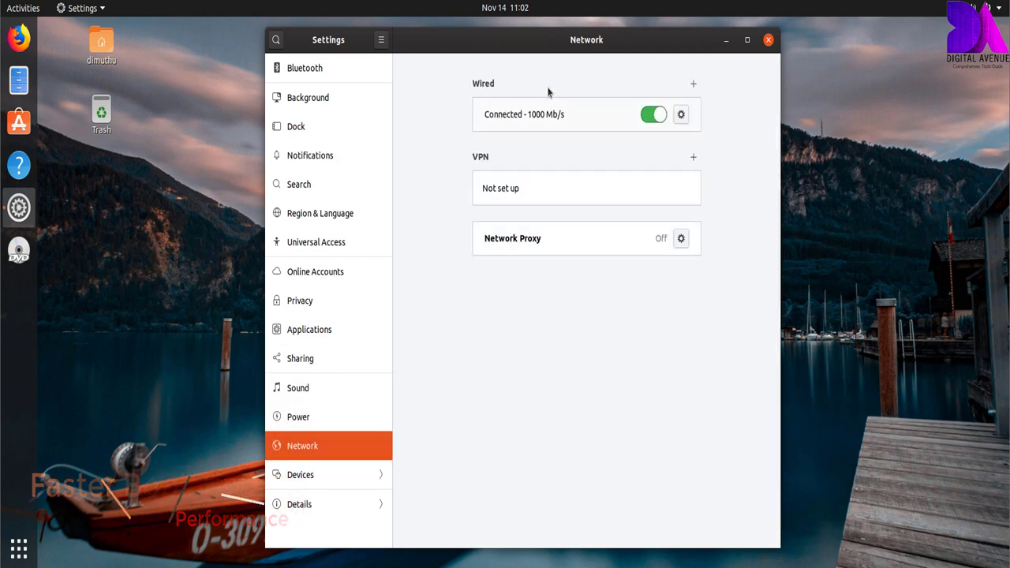
click(320, 476)
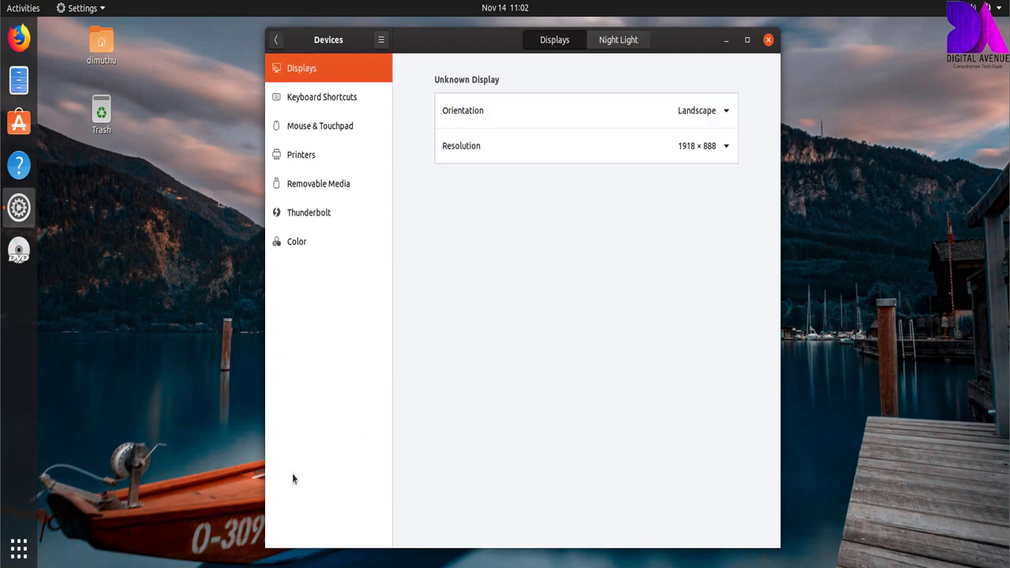
click(340, 100)
click(316, 128)
click(319, 156)
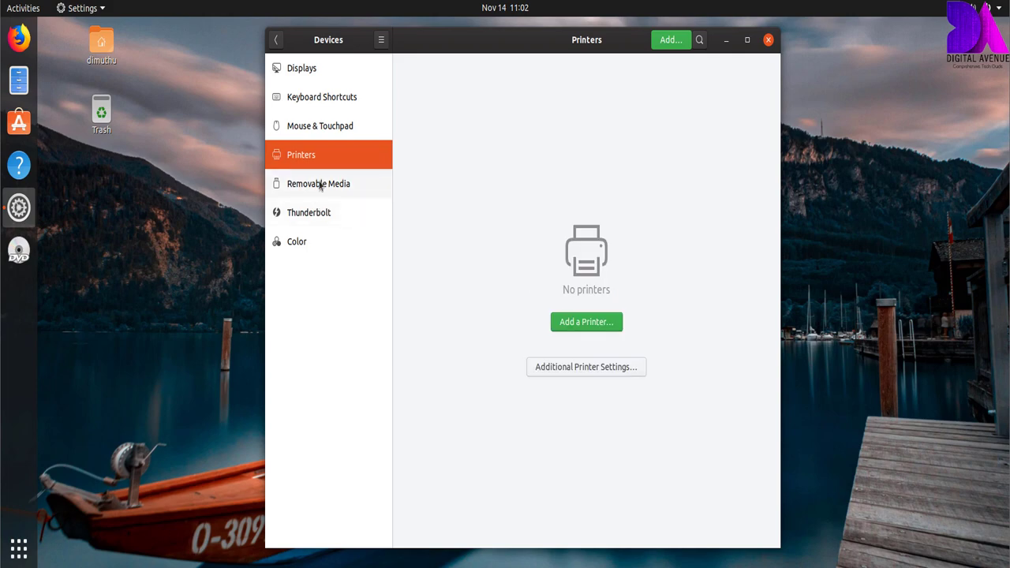
click(320, 184)
click(300, 213)
click(305, 242)
click(277, 41)
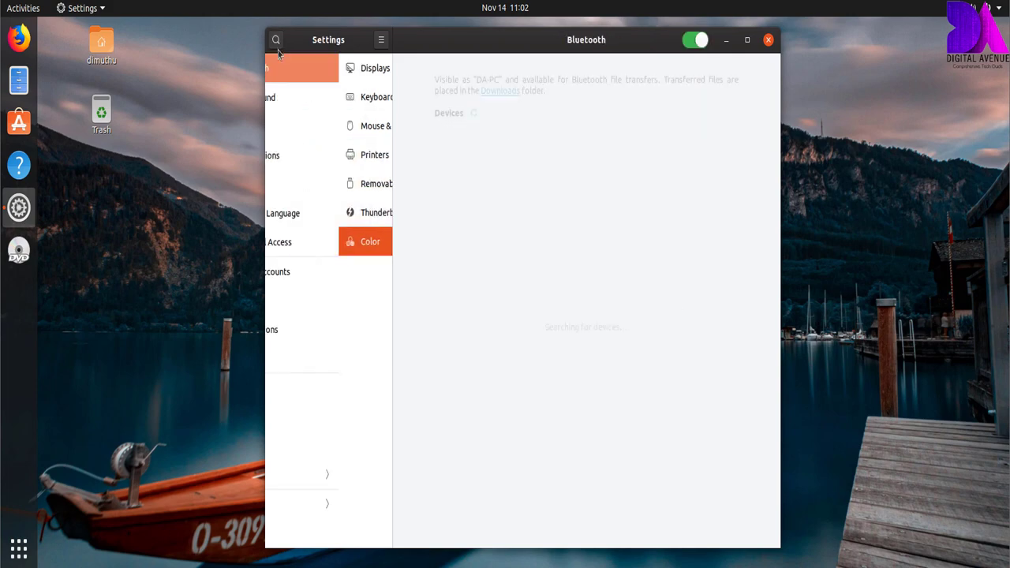
- Group Livepatch, Software Updater, Ubuntu Software and Software & Updates into one application folder, and rename it with a name starting "Software Up"
click(19, 548)
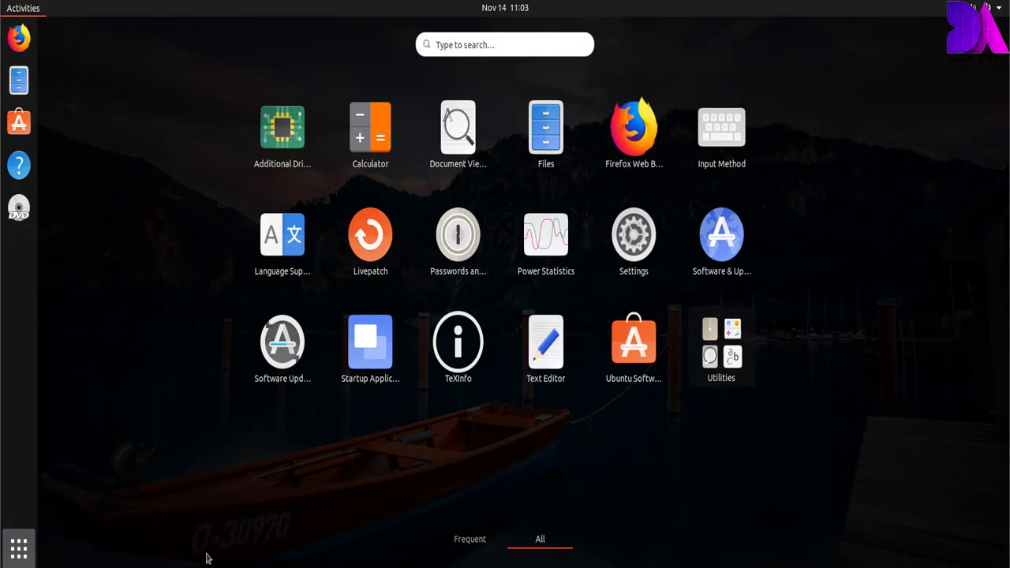
drag(272, 365, 378, 236)
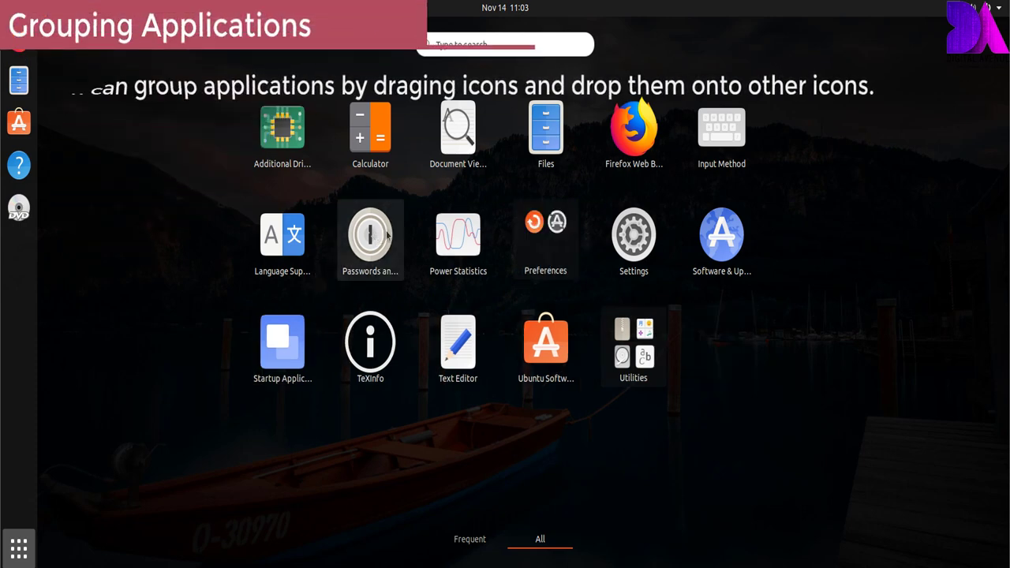
drag(546, 341, 554, 247)
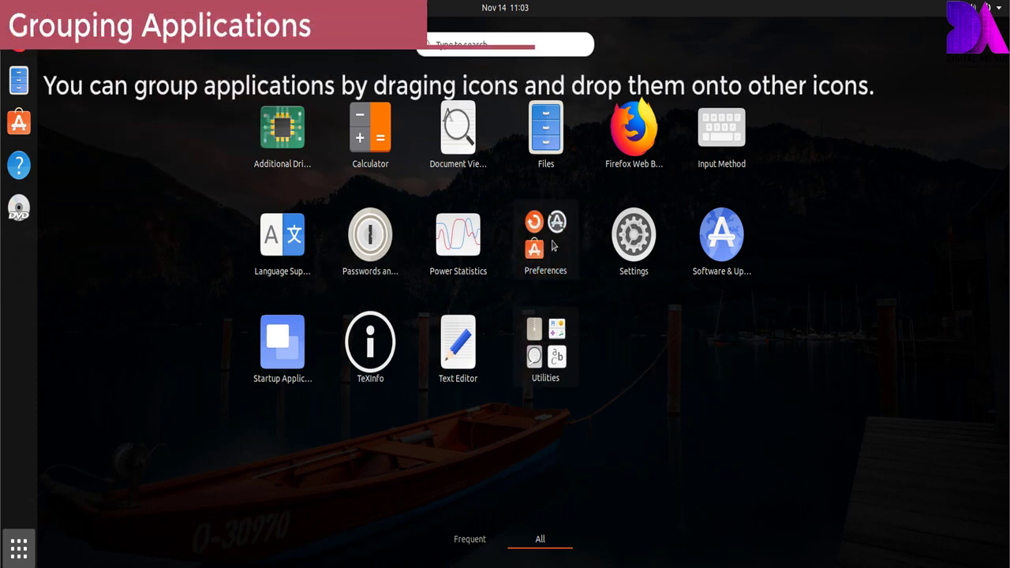
drag(728, 257, 537, 233)
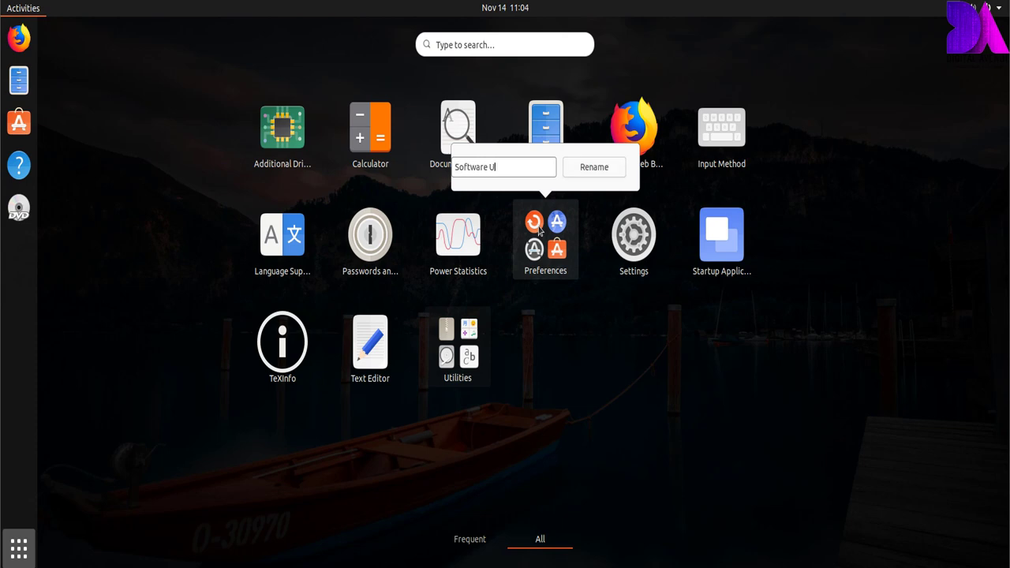
key(Return)
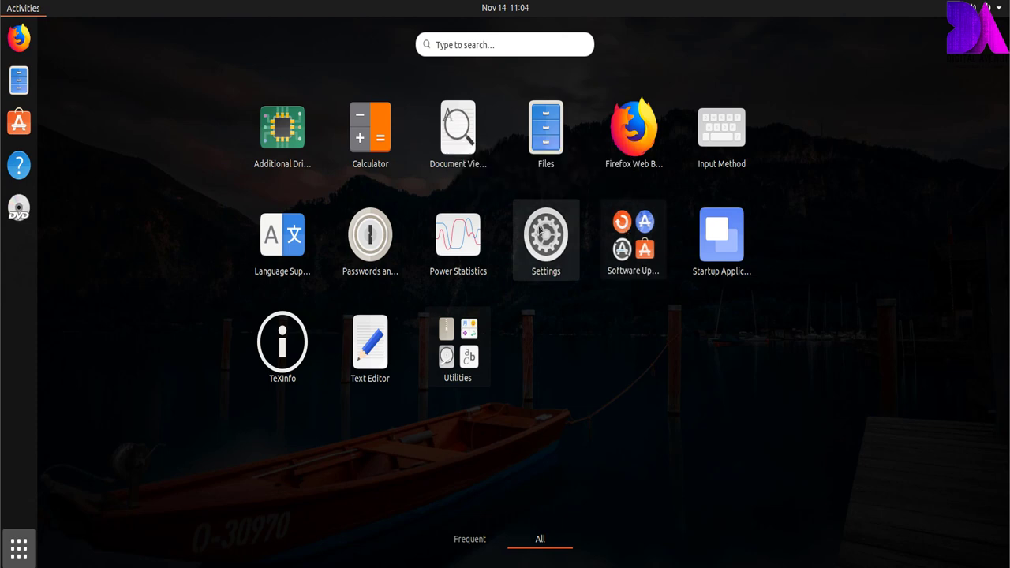
click(644, 253)
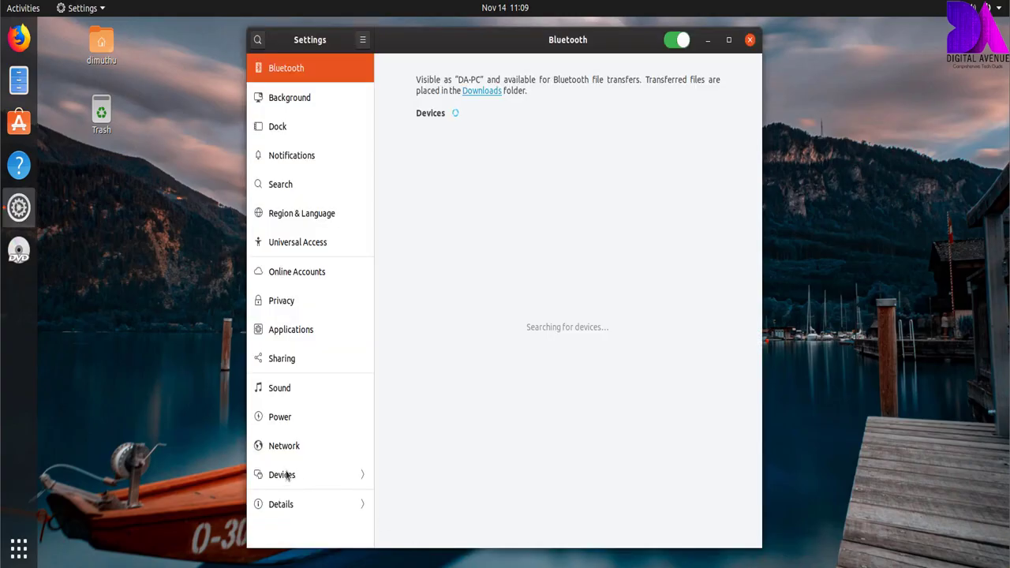
- Check the available display resolutions in the Devices settings without changing the current one
click(285, 475)
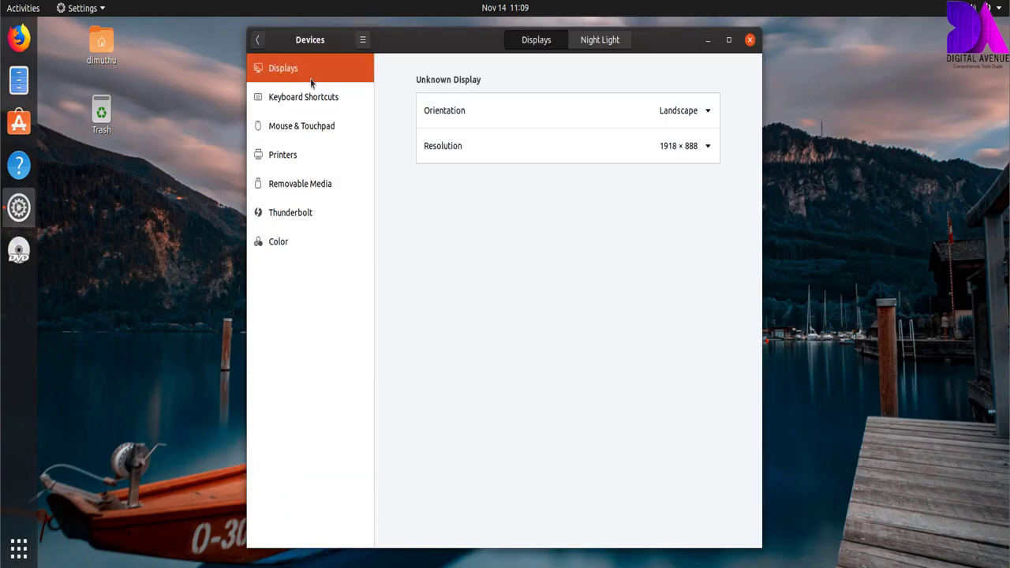
click(700, 145)
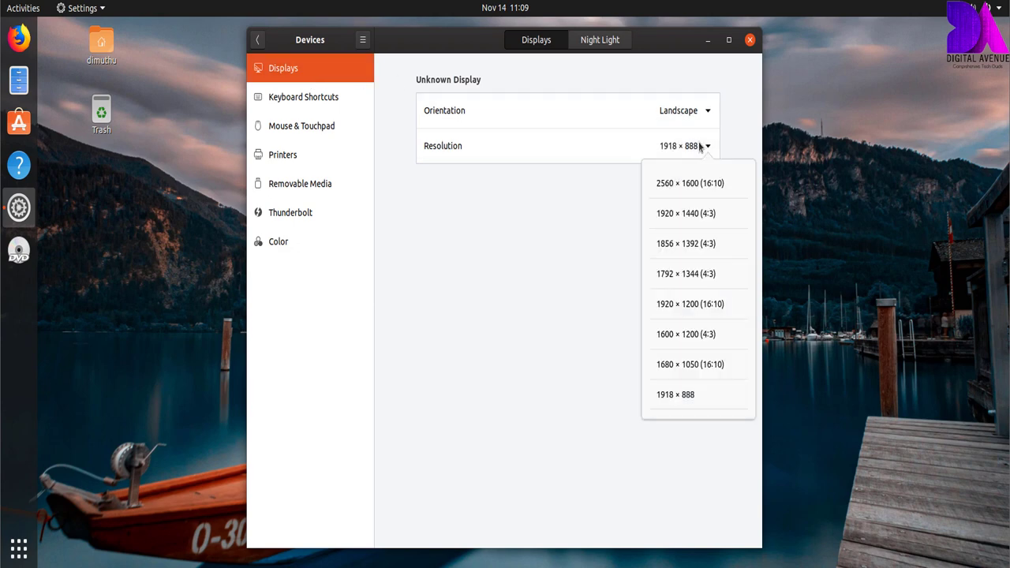
click(591, 84)
- Switch Night Light on and back off, and return to the Displays page
click(594, 43)
click(671, 129)
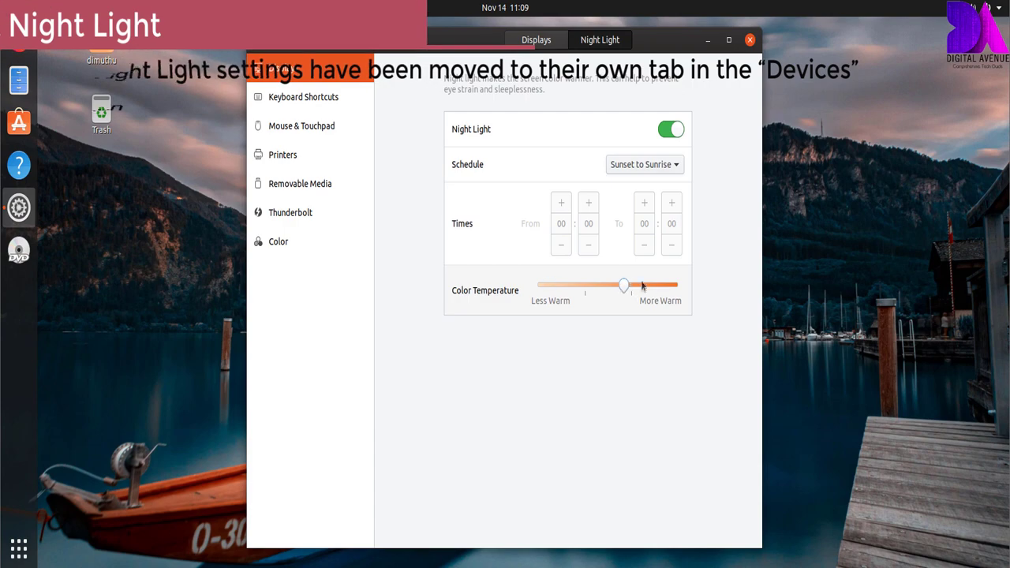
click(670, 129)
click(536, 39)
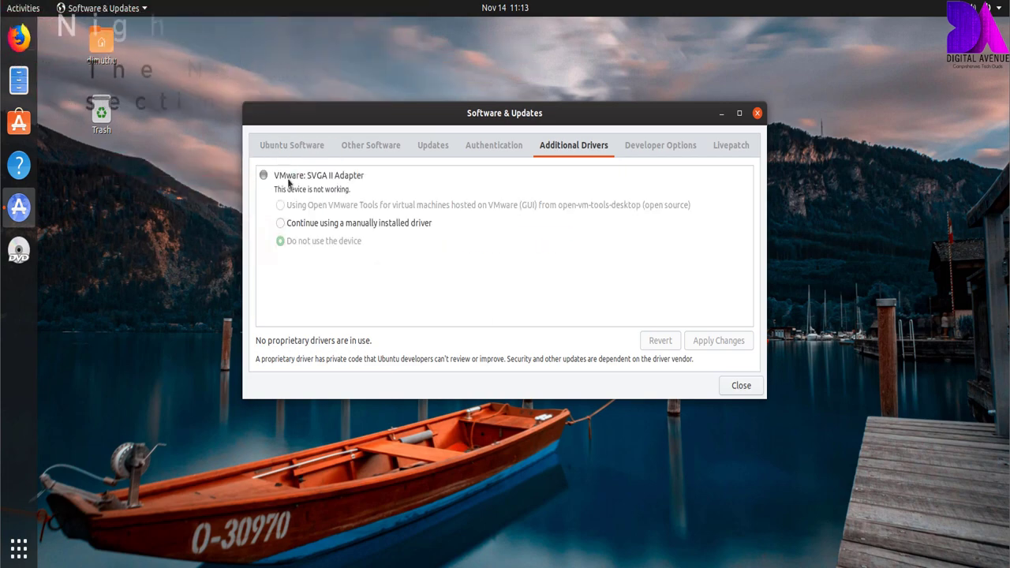
- Review the Authentication, Developer Options, Livepatch and Ubuntu Software pages of Software & Updates
click(493, 145)
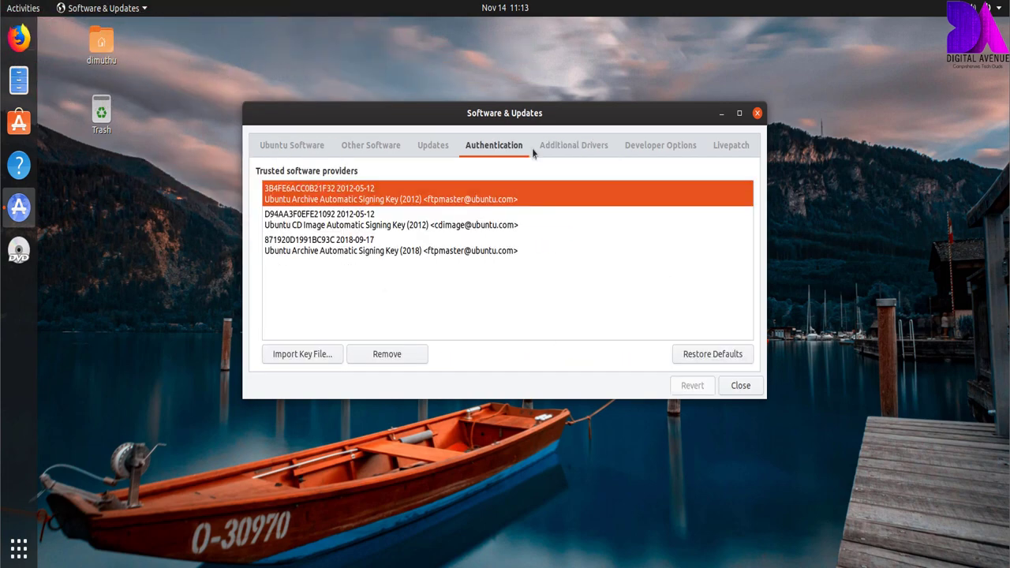
click(661, 146)
click(731, 145)
click(293, 147)
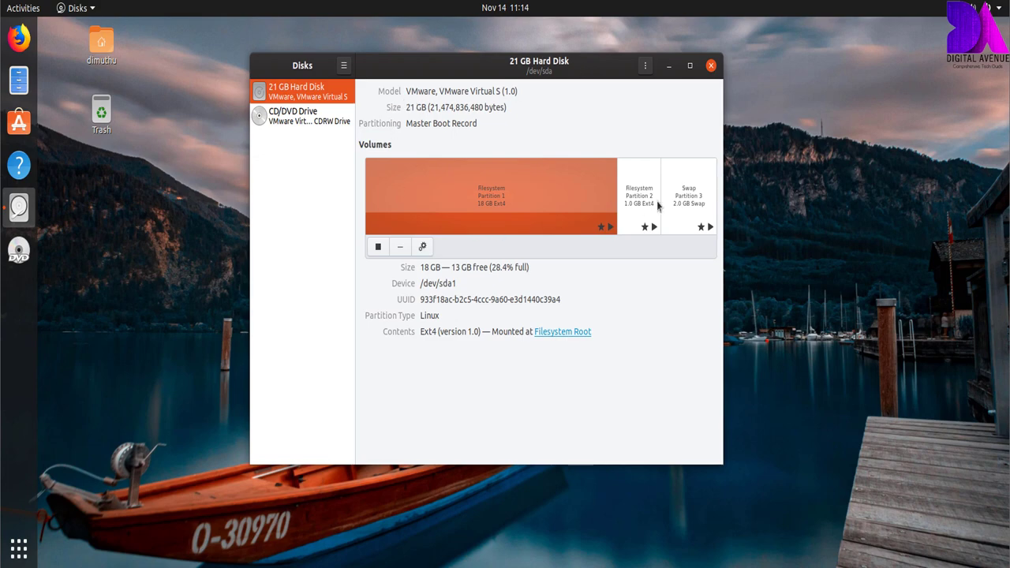
- Close Disks, and briefly open the Terminal from the Utilities application folder before closing it again
click(712, 67)
click(19, 547)
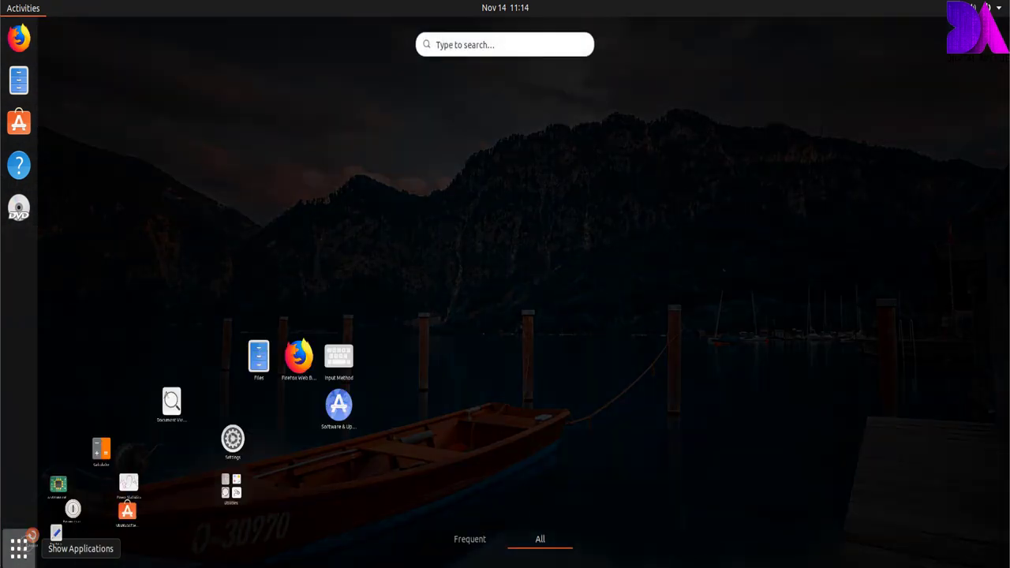
click(723, 350)
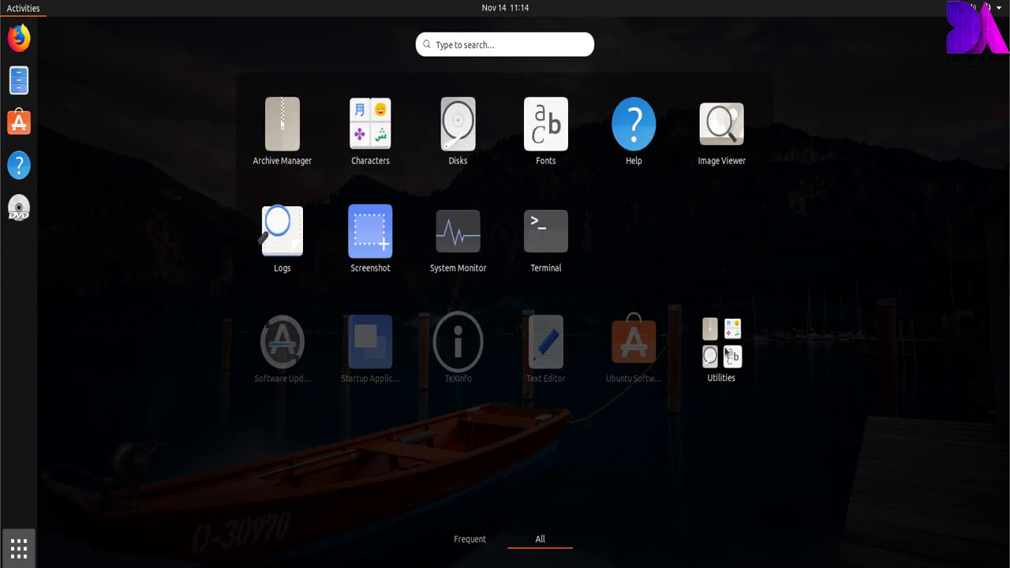
click(546, 233)
drag(356, 120, 589, 122)
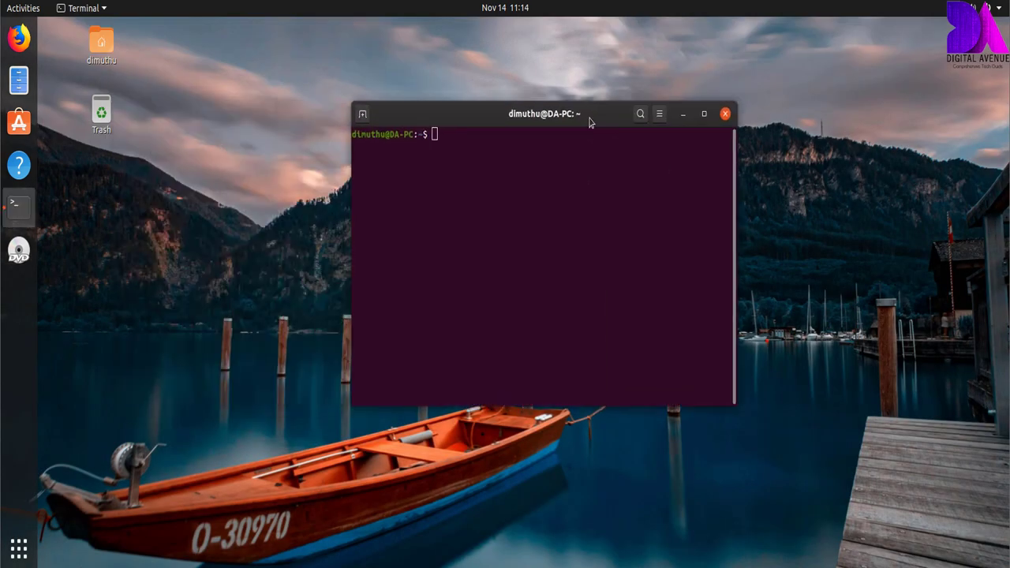
click(725, 114)
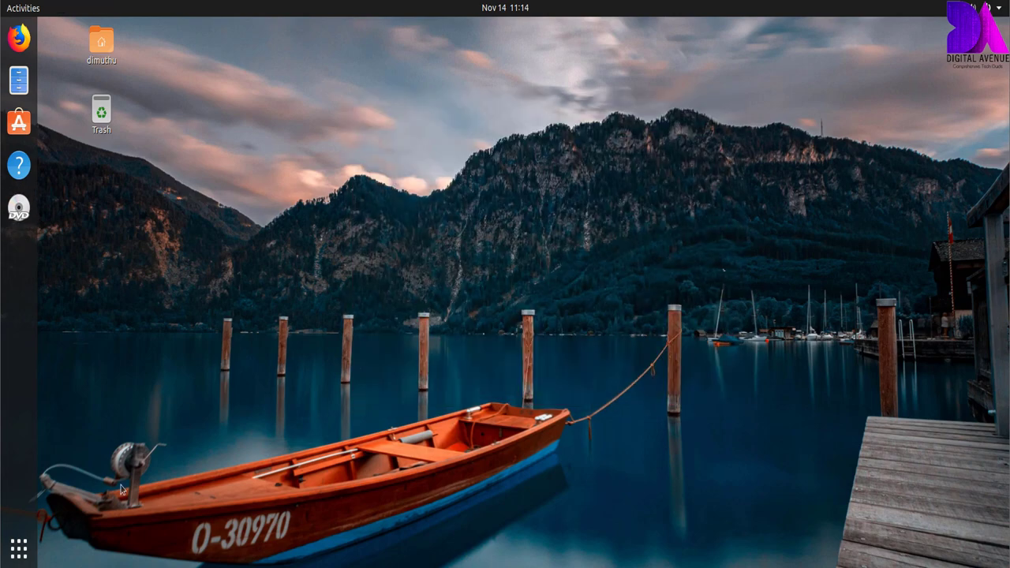
- Open System Monitor from the Utilities folder, review its Processes, Resources and File Systems pages in an enlarged window, and close it
click(18, 550)
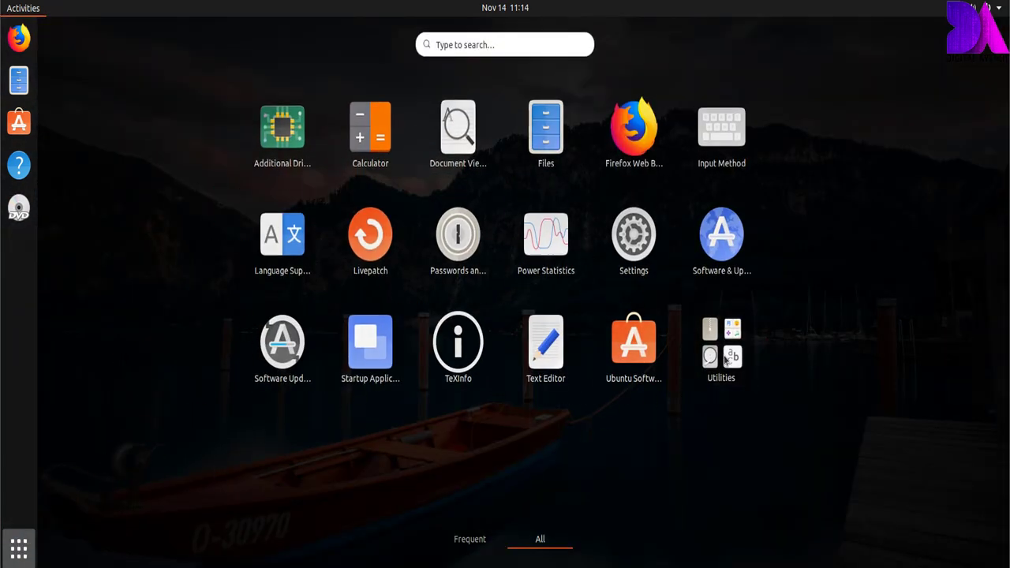
scroll(461, 314, down, 1)
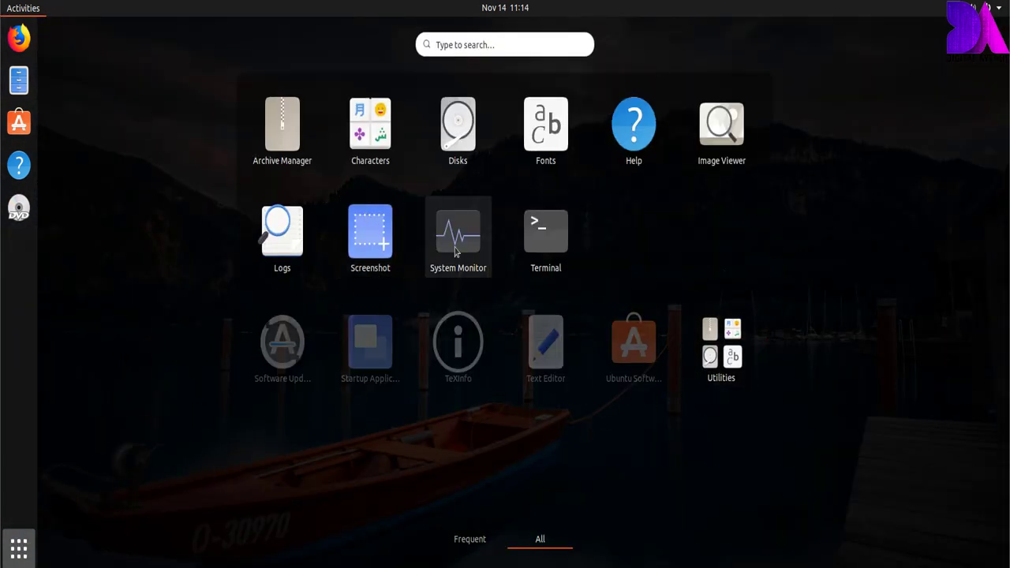
click(456, 251)
scroll(682, 171, down, 10)
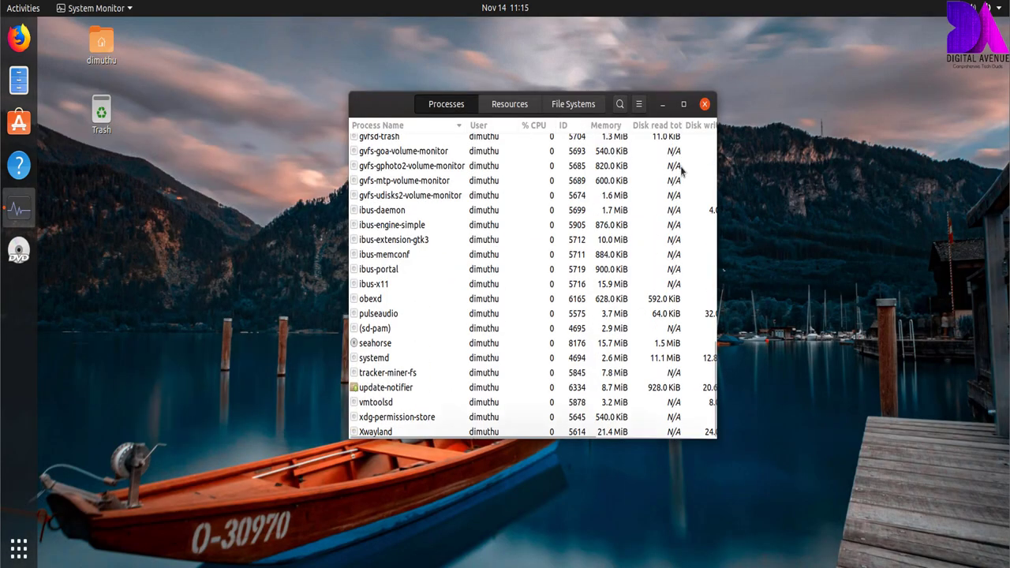
click(494, 110)
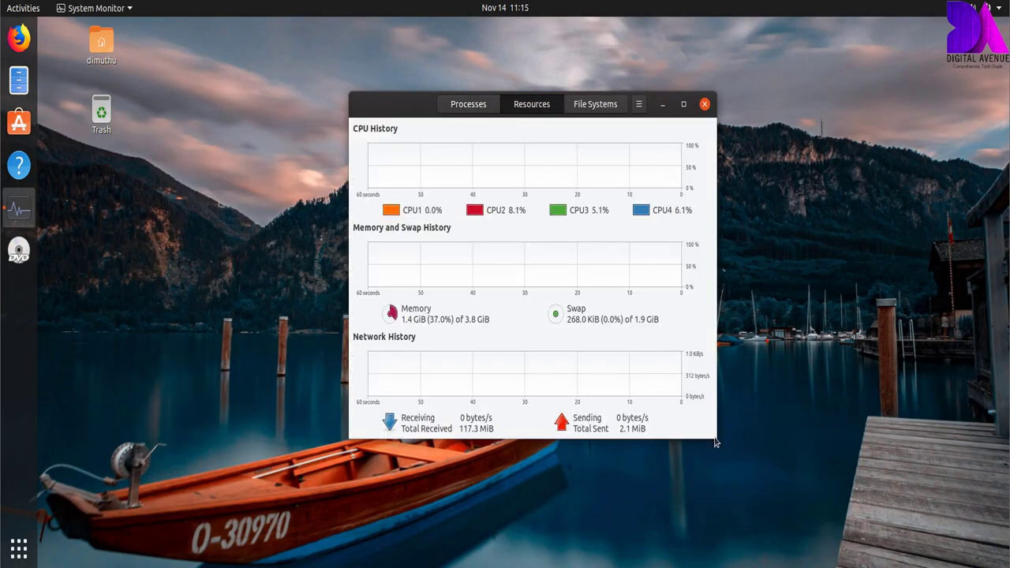
drag(717, 444, 856, 518)
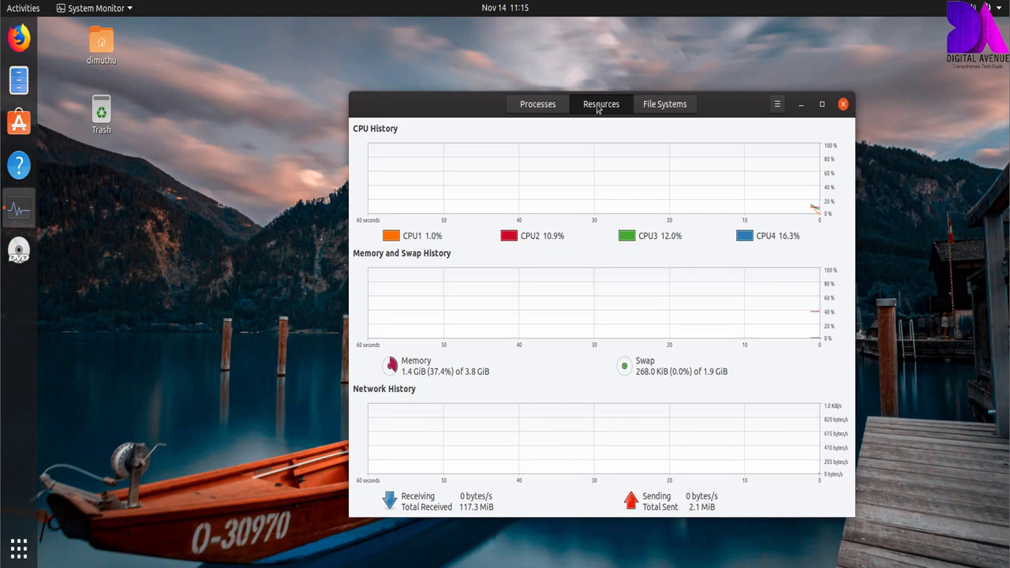
click(661, 106)
click(843, 104)
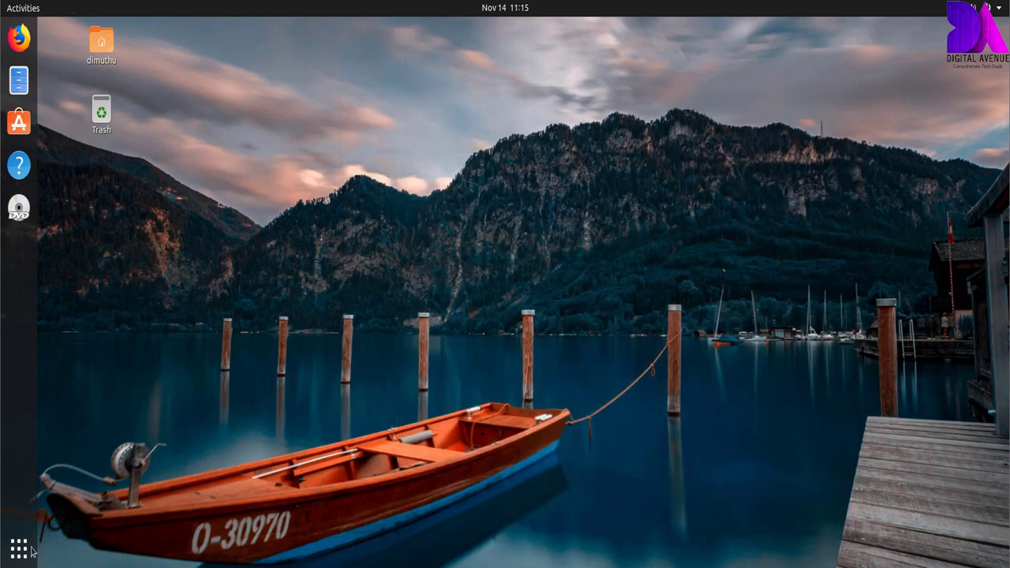
- Install the available updates with Software Updater, and restart the computer to finish the installation
click(18, 549)
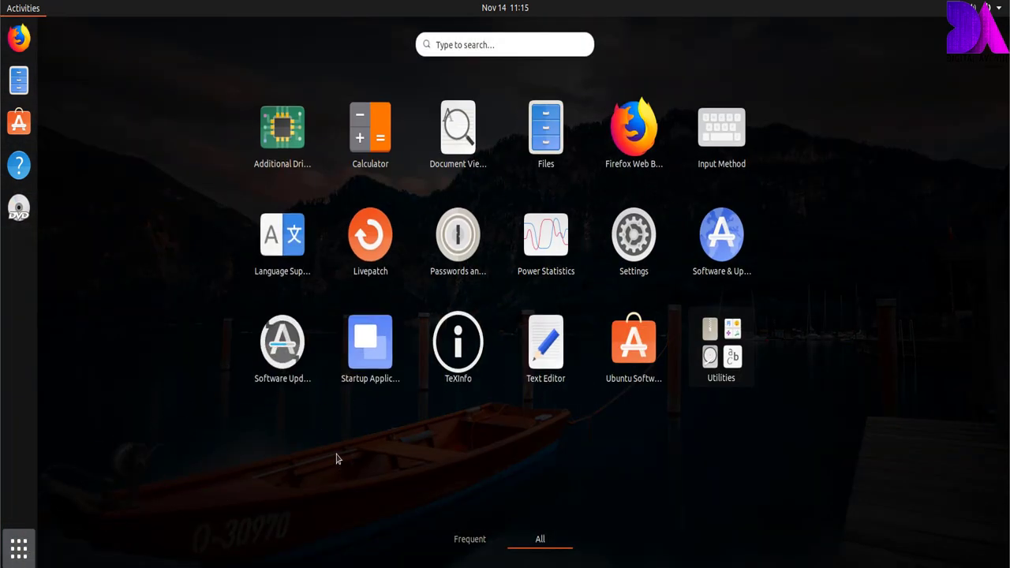
click(270, 354)
click(309, 140)
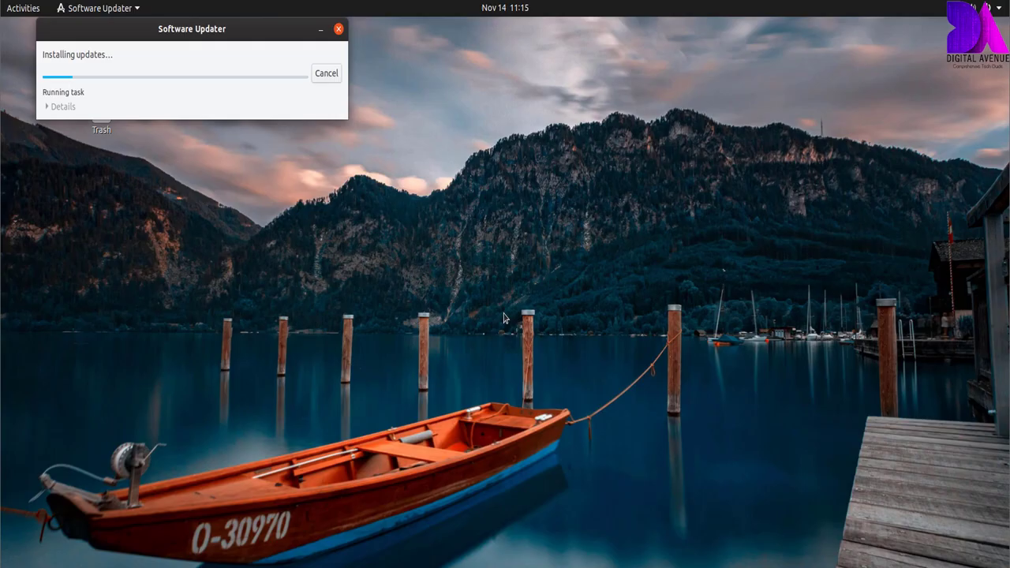
click(47, 107)
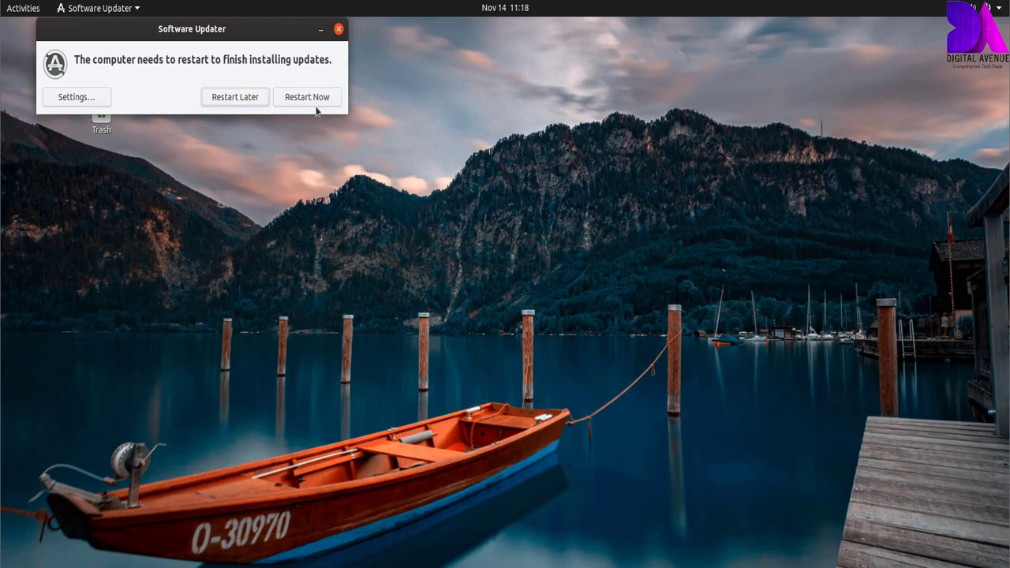
click(313, 102)
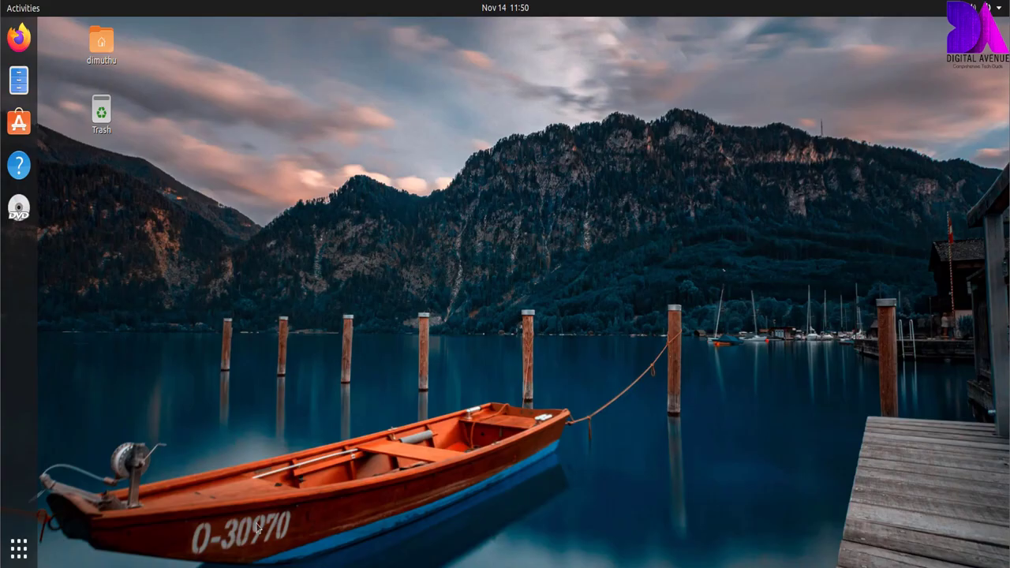
- Open Ubuntu Software, look through its front page, and view the Audio & Video category before returning to the front page
click(17, 548)
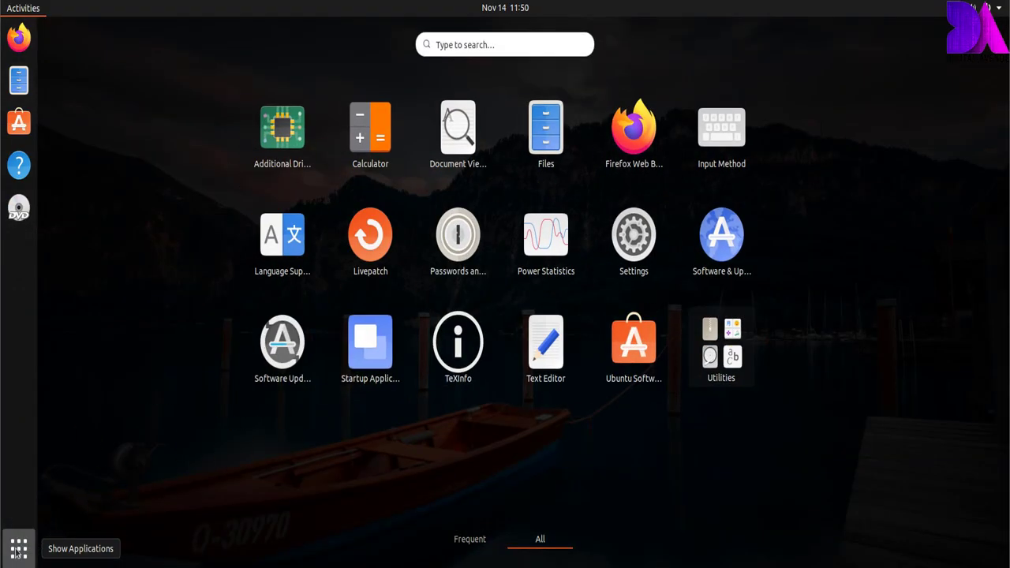
click(623, 361)
scroll(134, 284, down, 4)
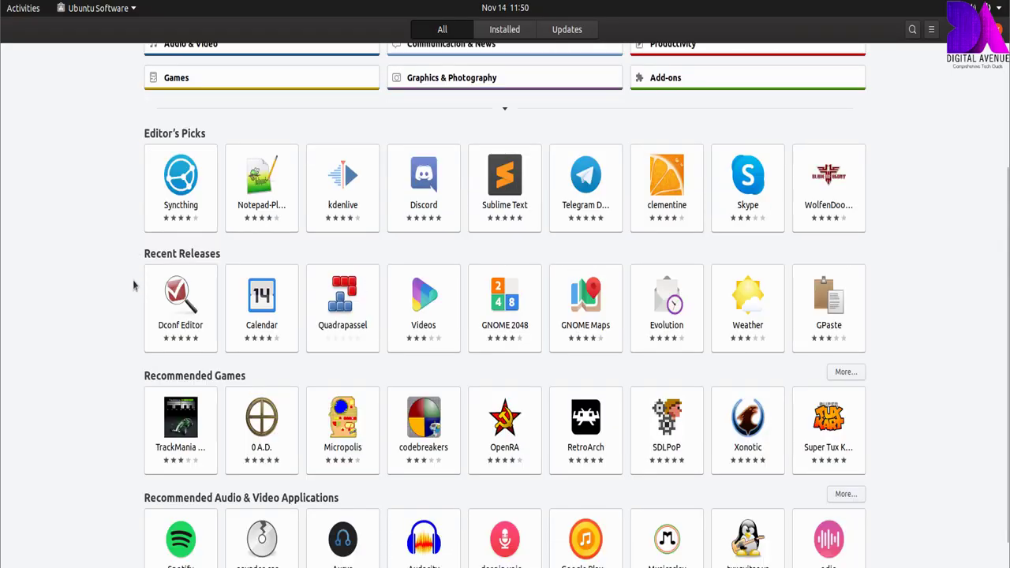
scroll(133, 285, up, 4)
click(185, 215)
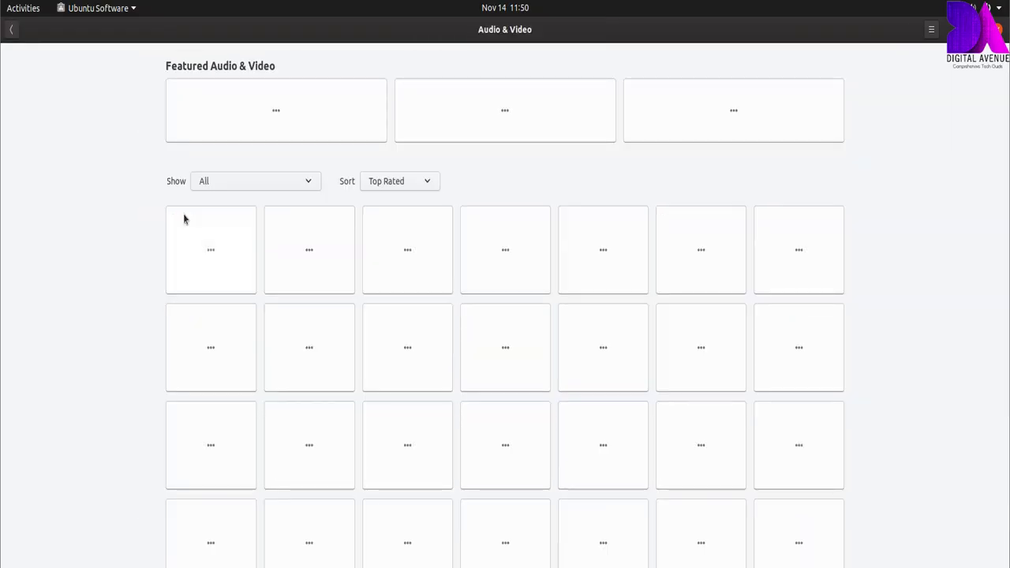
click(11, 29)
- Browse the Communication & News, Productivity and Graphics & Photography categories in Ubuntu Software
click(461, 218)
scroll(309, 276, down, 10)
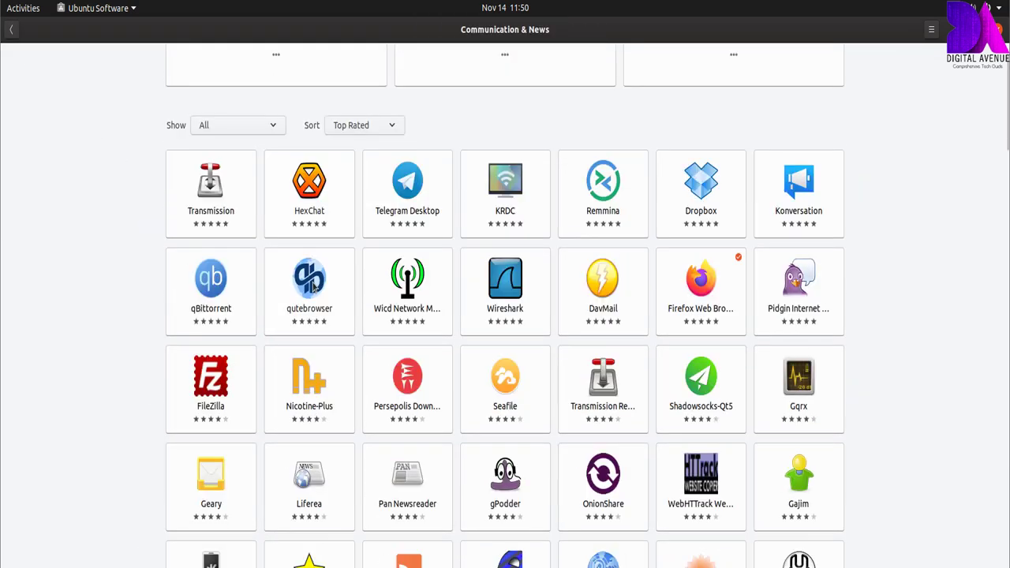
scroll(309, 276, down, 13)
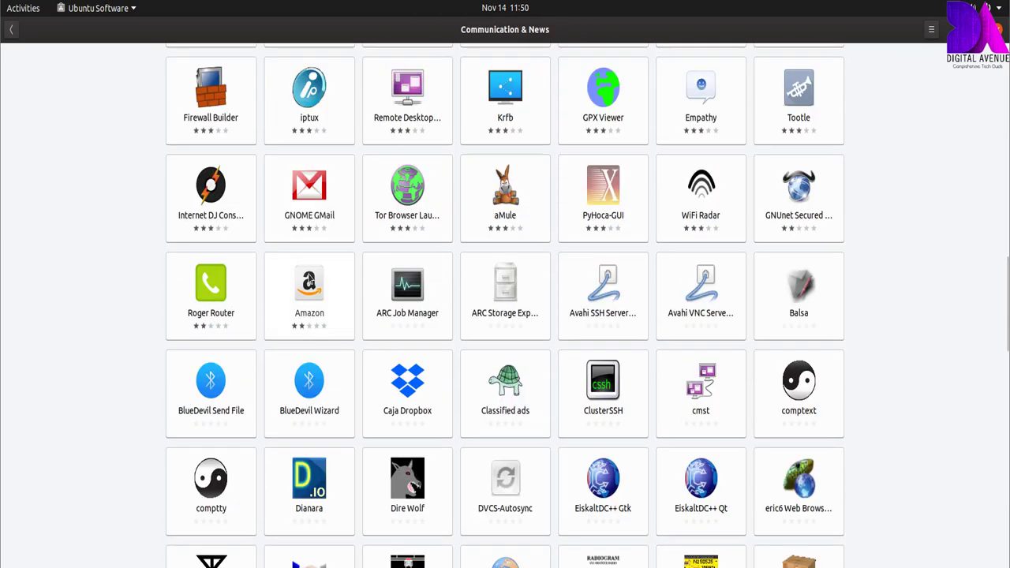
click(11, 29)
click(689, 210)
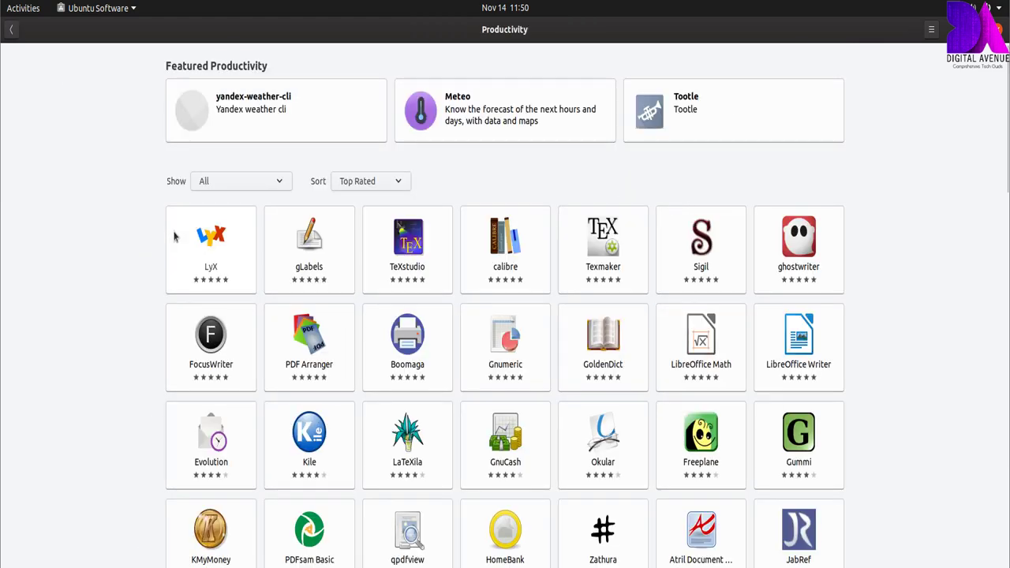
scroll(169, 245, down, 20)
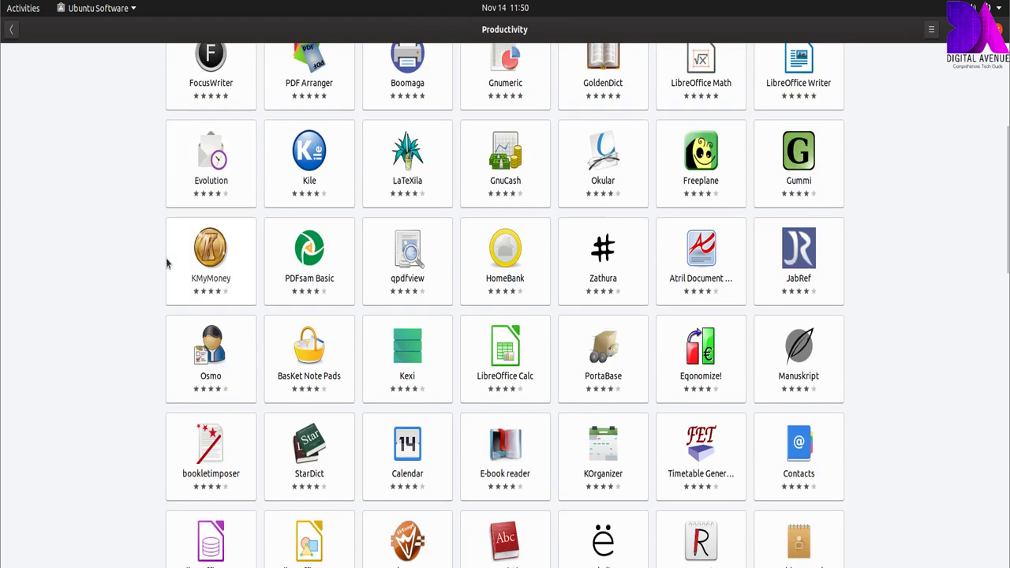
click(11, 29)
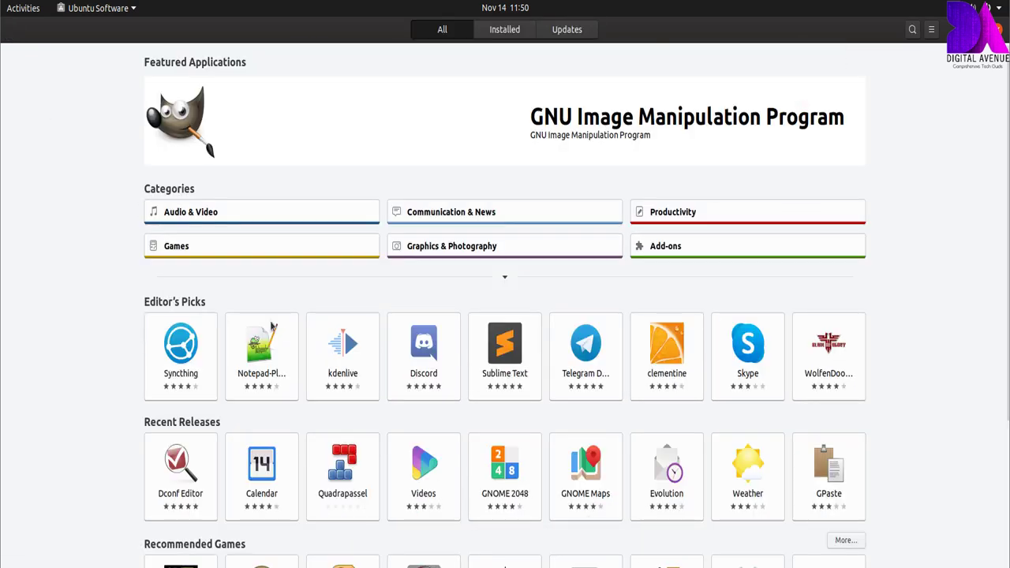
click(417, 251)
scroll(418, 251, down, 15)
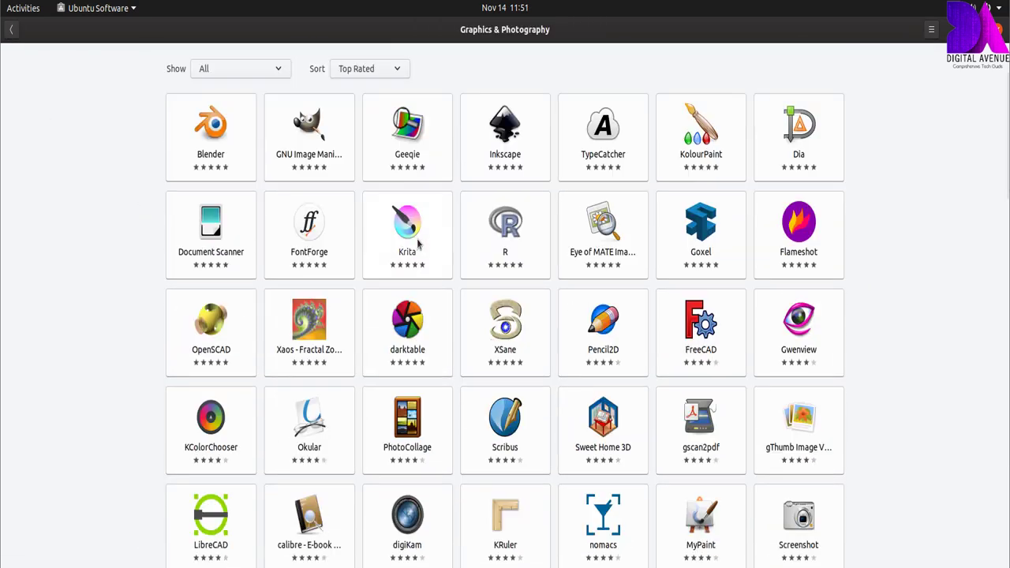
- Look through the rest of Graphics & Photography, and review the Codecs, Fonts, Hardware Drivers, Input Sources and Shell Extensions add-ons in Ubuntu Software
scroll(418, 248, down, 15)
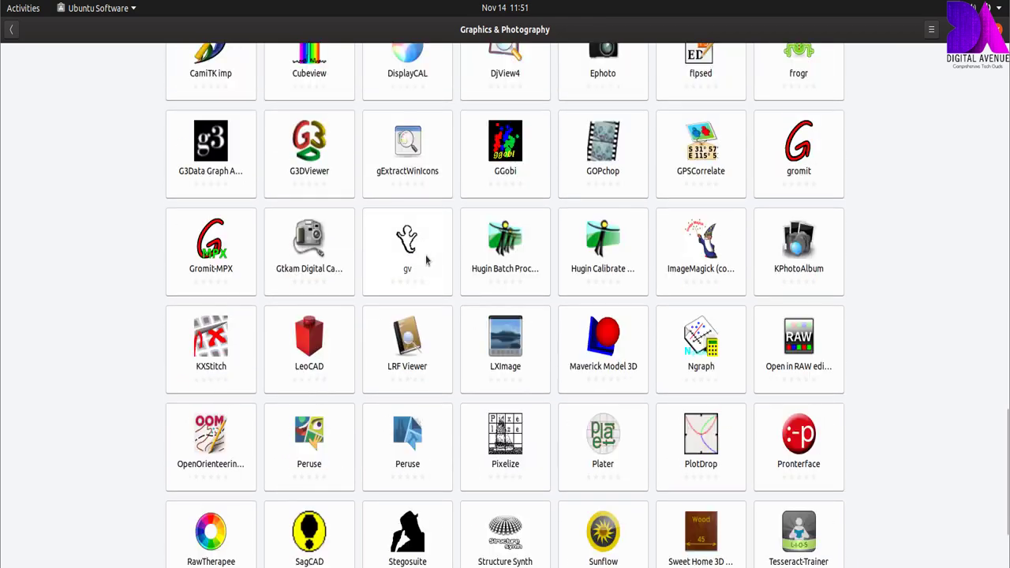
click(11, 30)
click(664, 248)
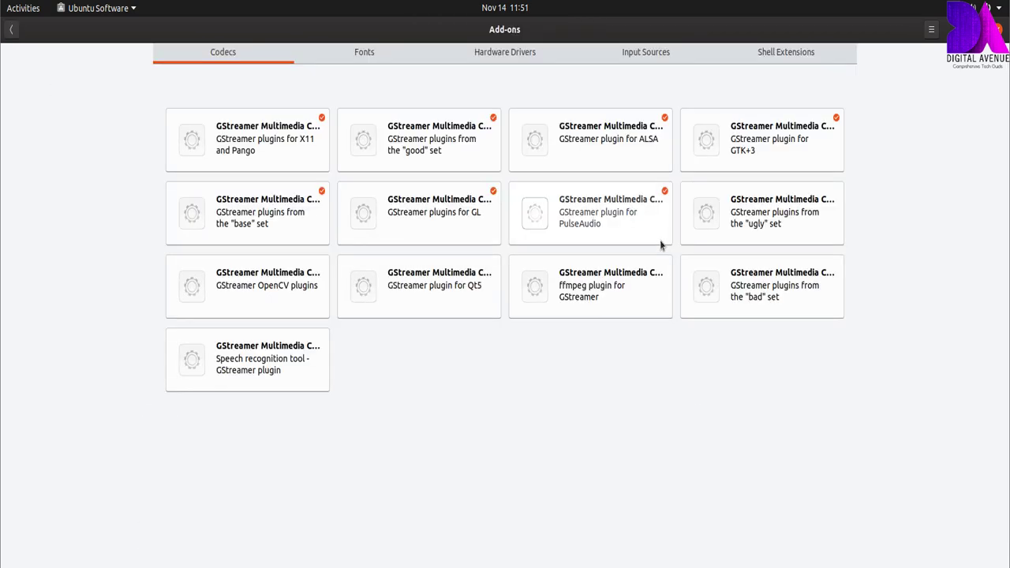
click(359, 57)
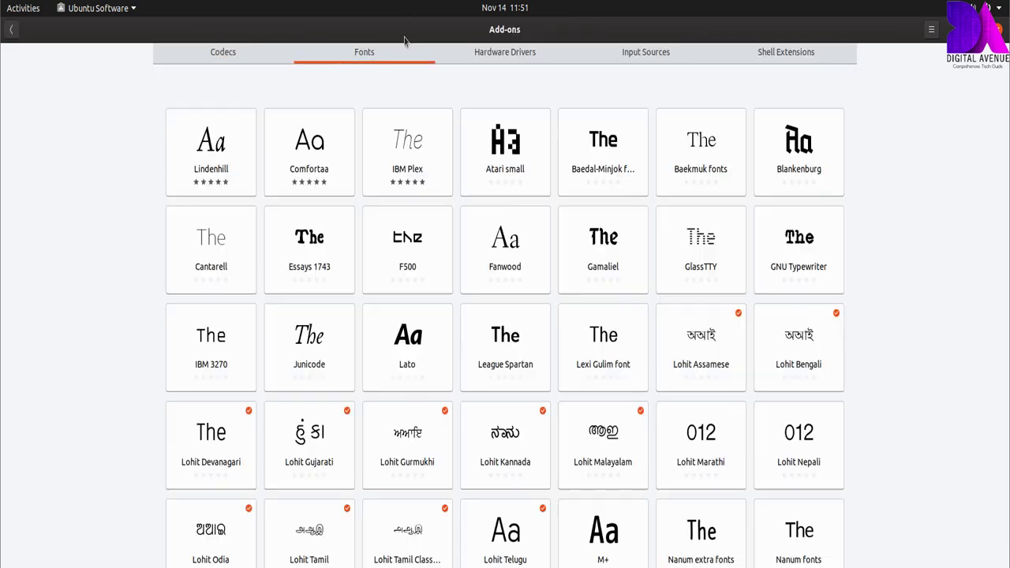
scroll(506, 63, down, 5)
scroll(505, 205, up, 5)
click(504, 56)
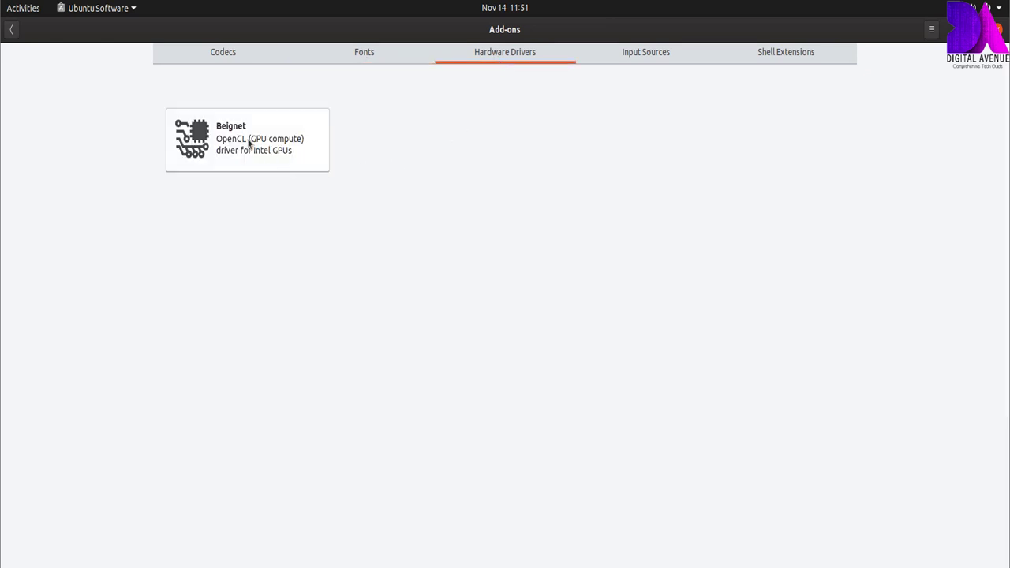
click(653, 51)
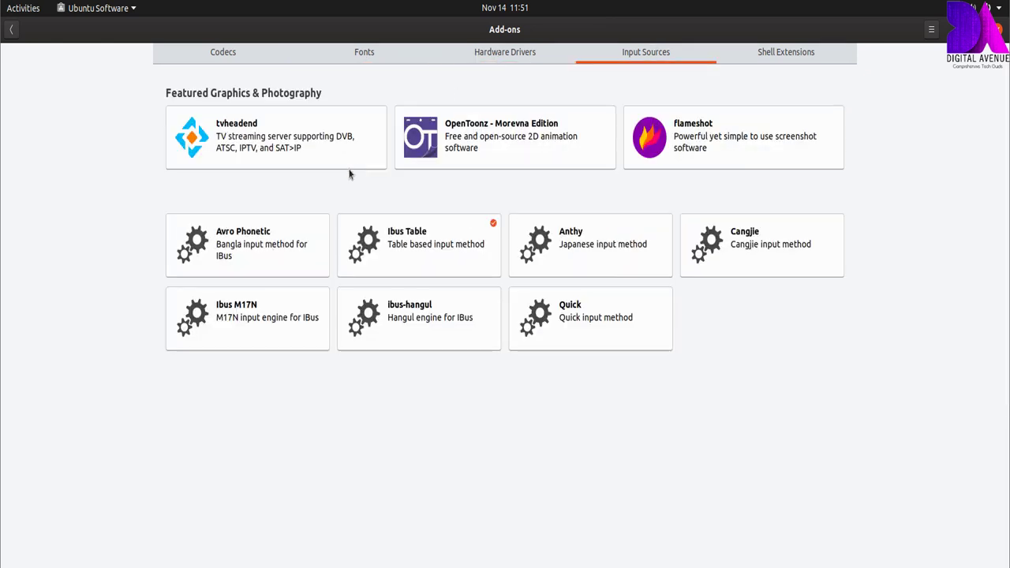
click(785, 72)
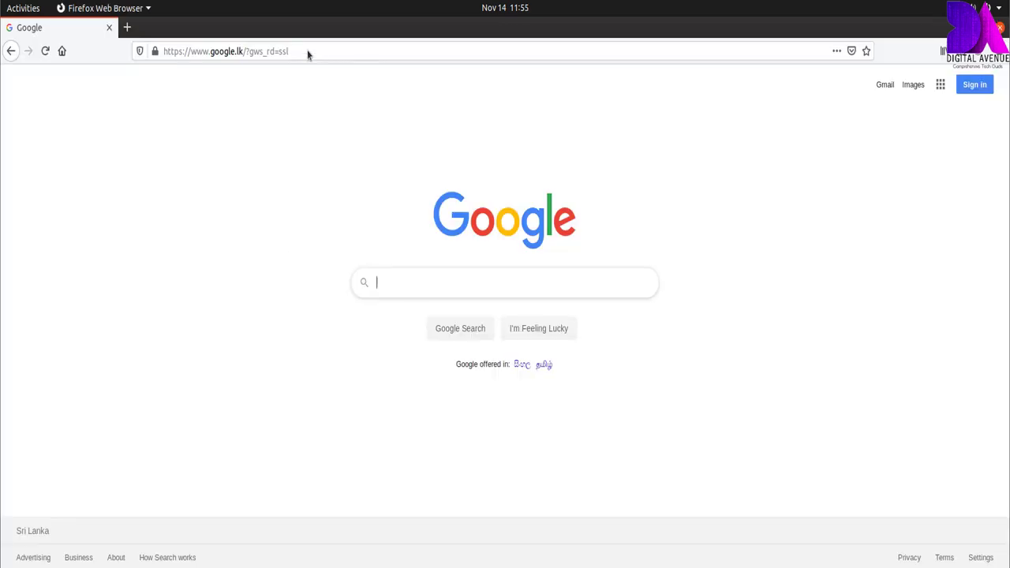
click(308, 52)
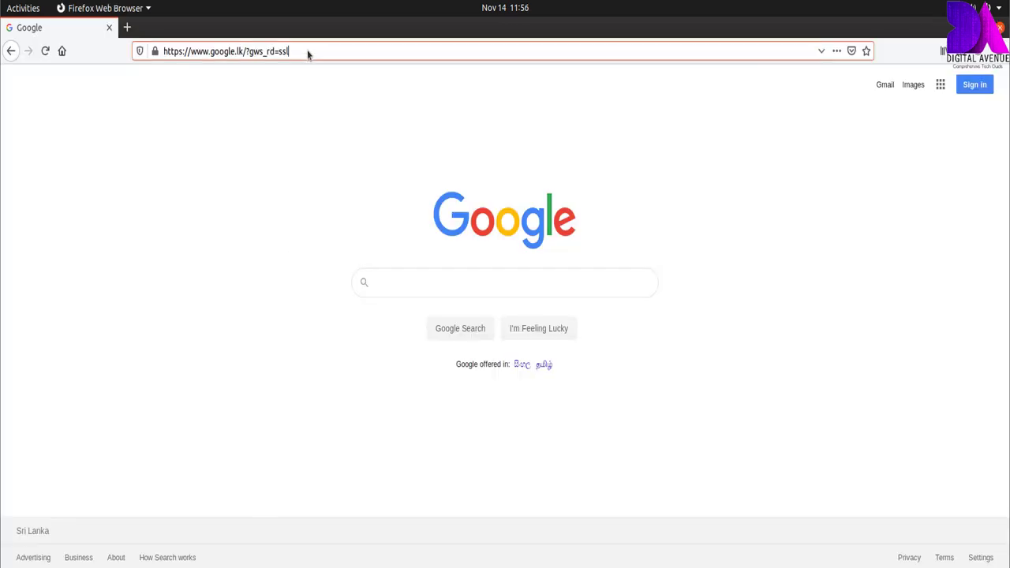
text(https://www.youtube.com/watch?v=aJIVm62qliE)
key(Return)
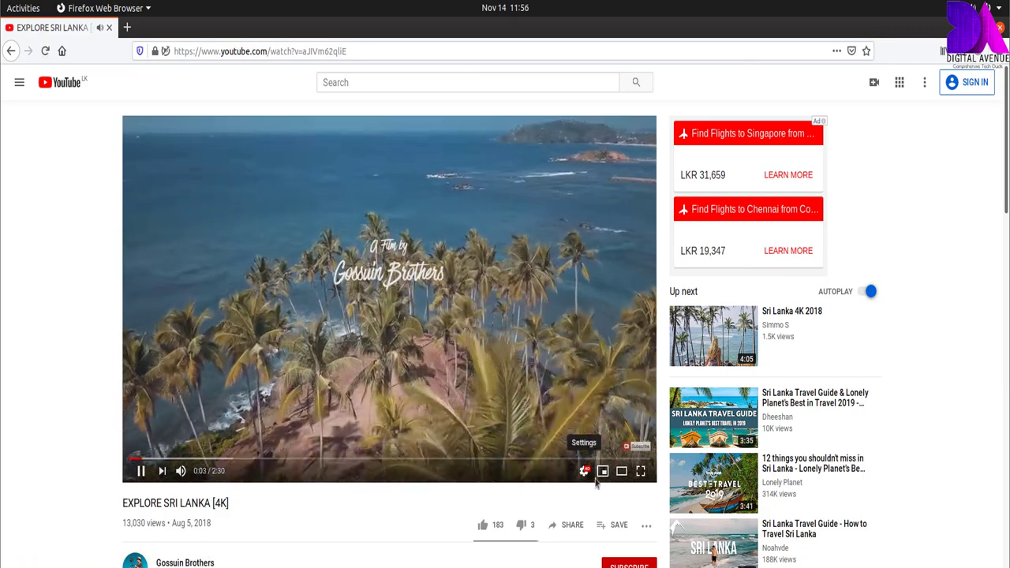
- Change the playback quality of the YouTube video, switch it to theater mode, and close the banner ad over it
click(584, 471)
click(565, 438)
click(584, 285)
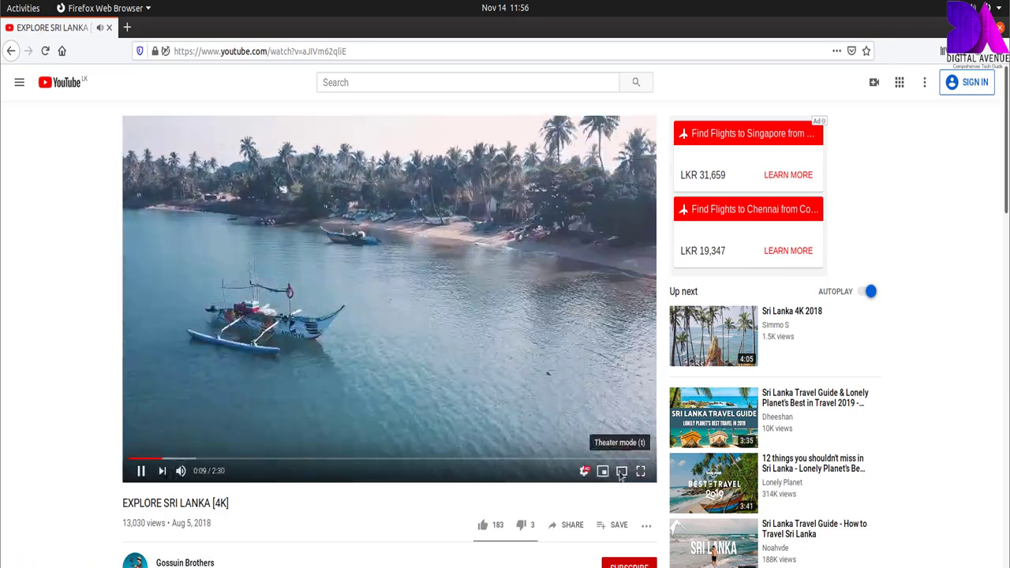
click(621, 471)
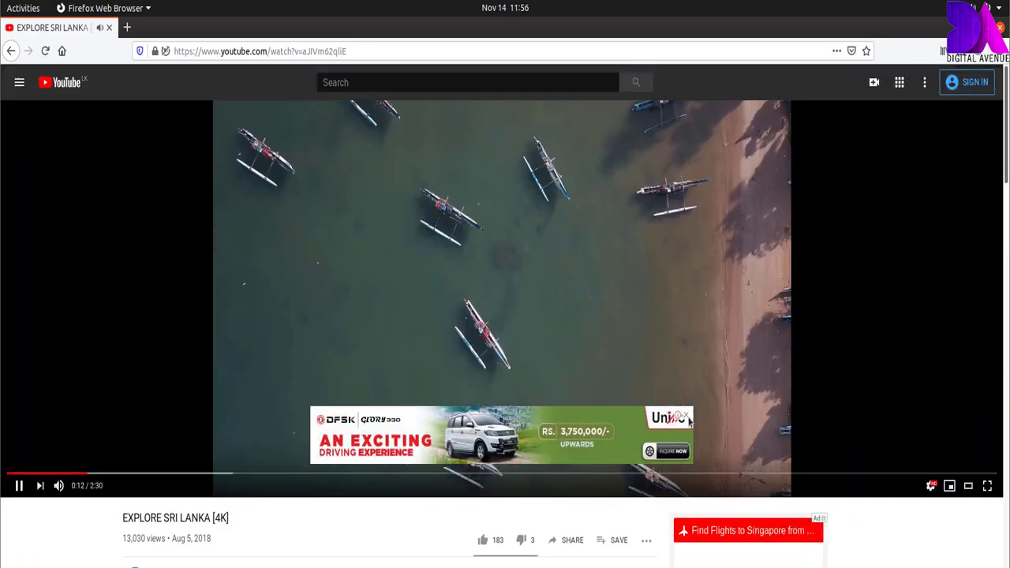
click(688, 417)
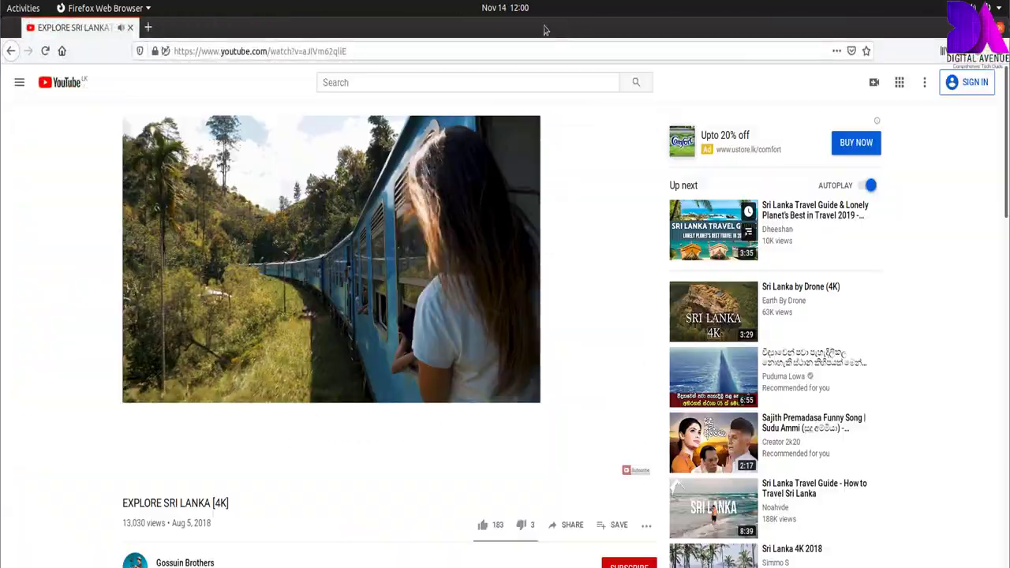
- Try tiling Firefox on the left half of the desktop, and arrange Files on the left half with Firefox on the right
drag(544, 30, 4, 119)
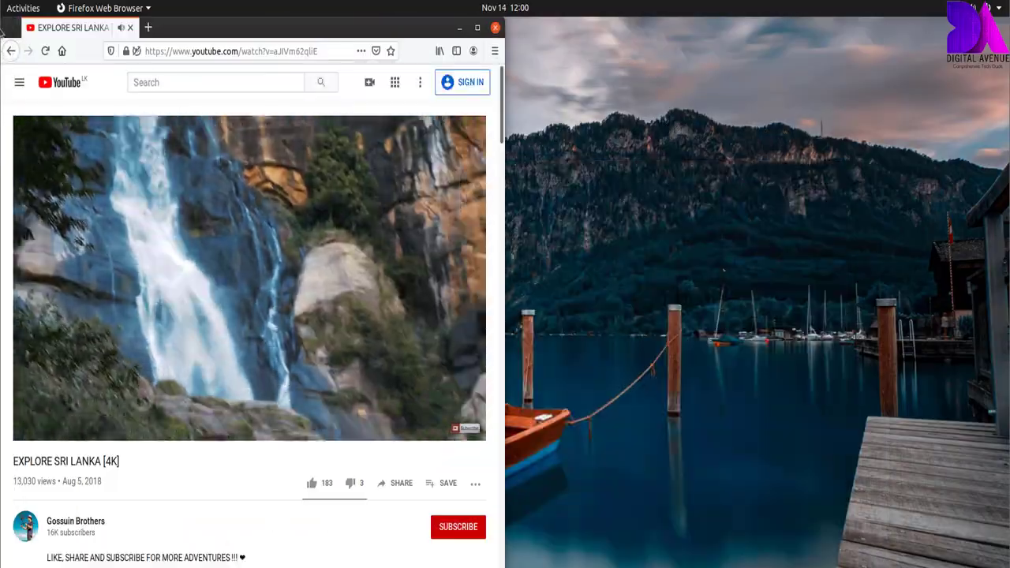
drag(226, 27, 624, 119)
click(12, 79)
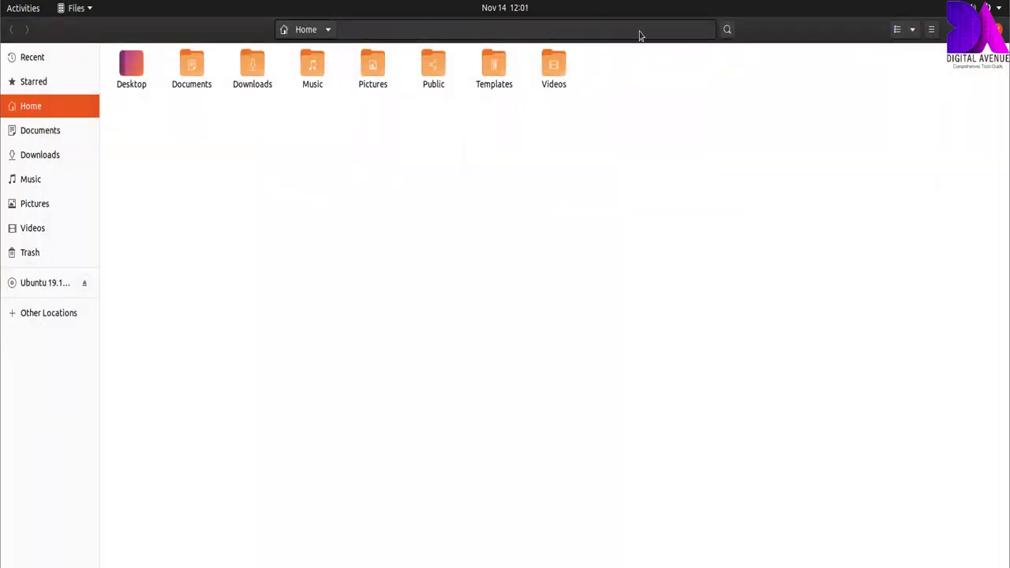
double_click(640, 35)
key(super+Left)
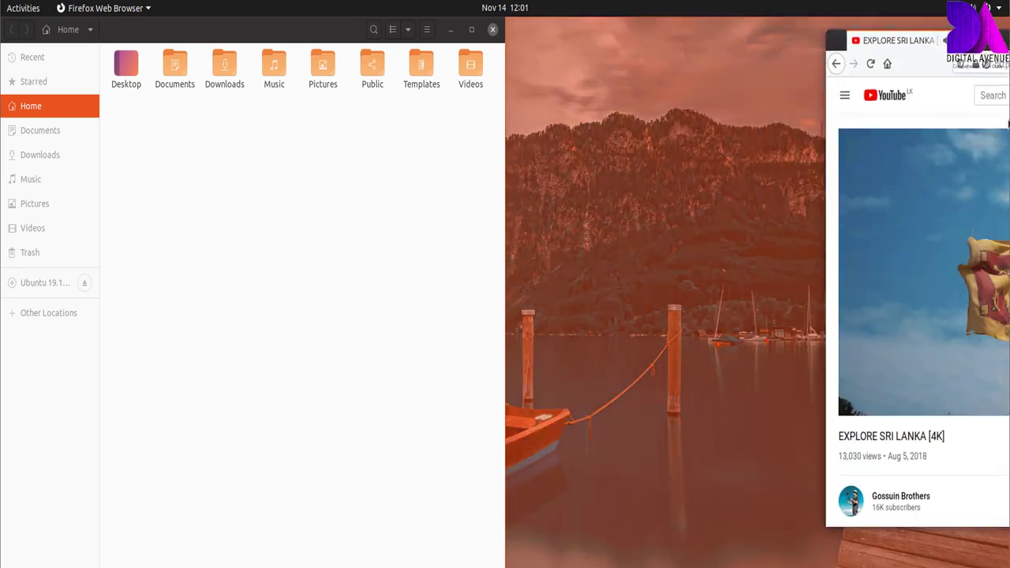
drag(1008, 122, 1008, 122)
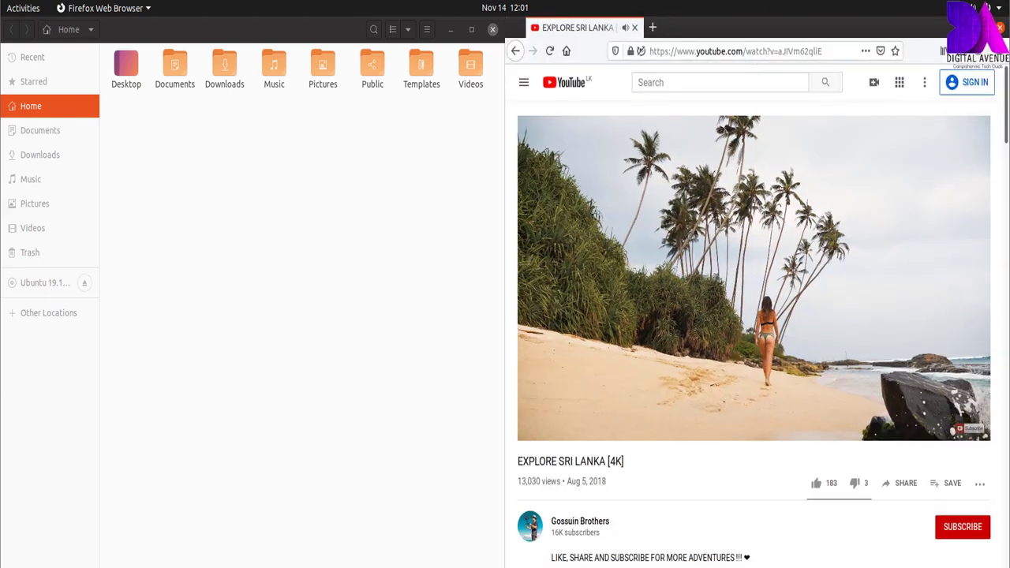
- Switch to Ubuntu Software, turn it into a floating window over the tiled windows, and bring Files to the front
click(16, 126)
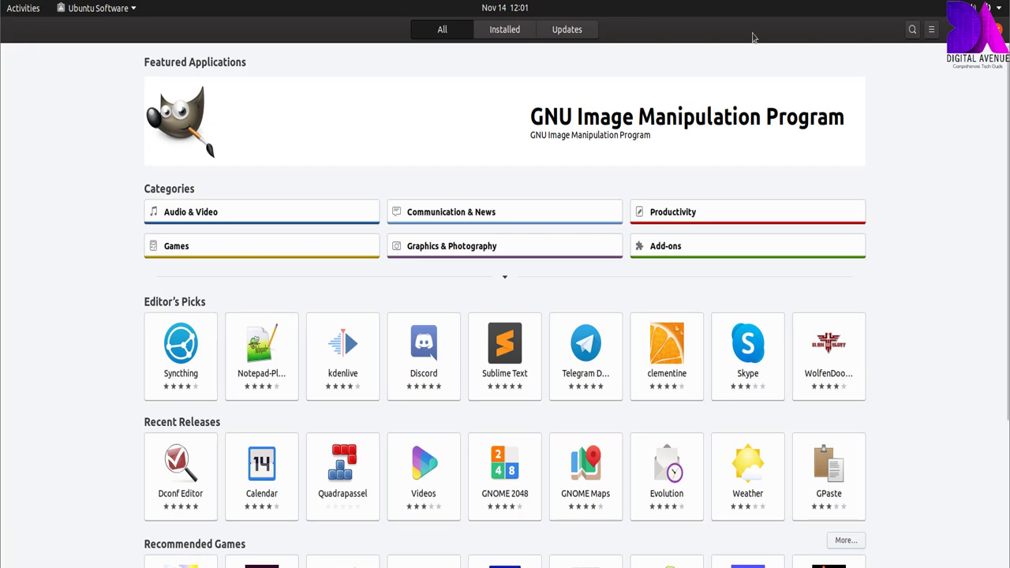
drag(753, 37, 564, 167)
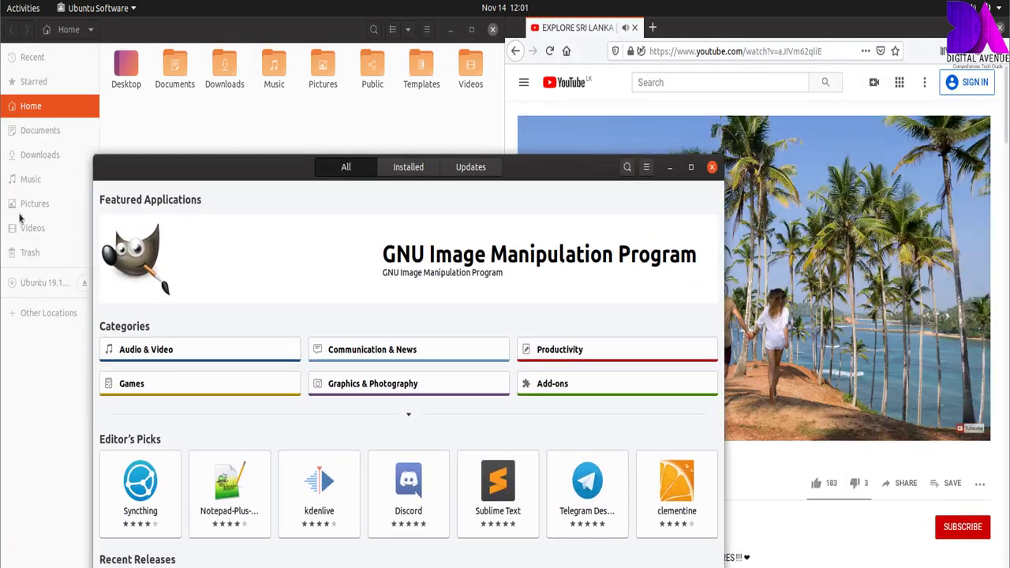
click(36, 377)
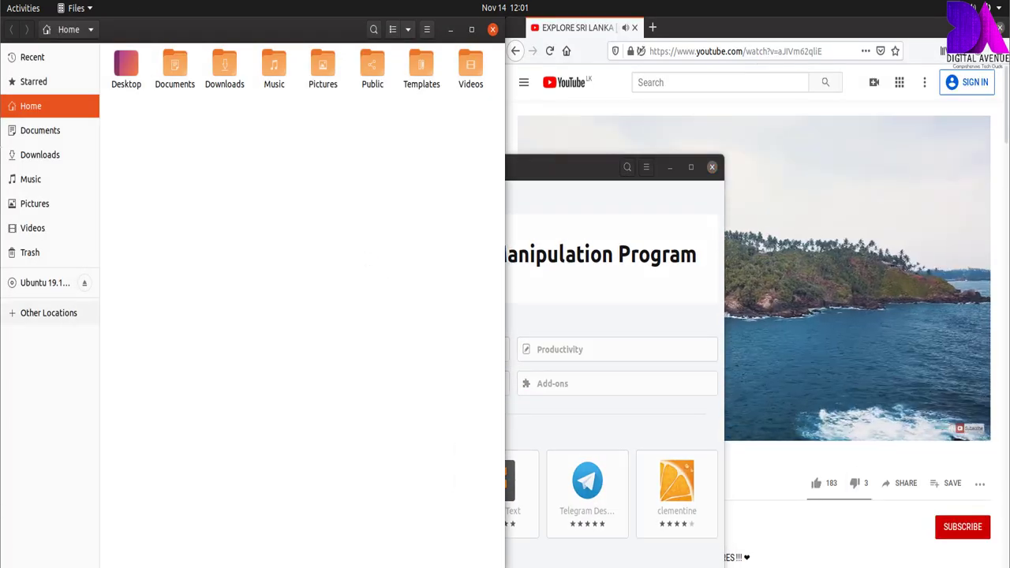
- View all open windows in the Activities overview and return to the desktop
mouse_move(2, 1)
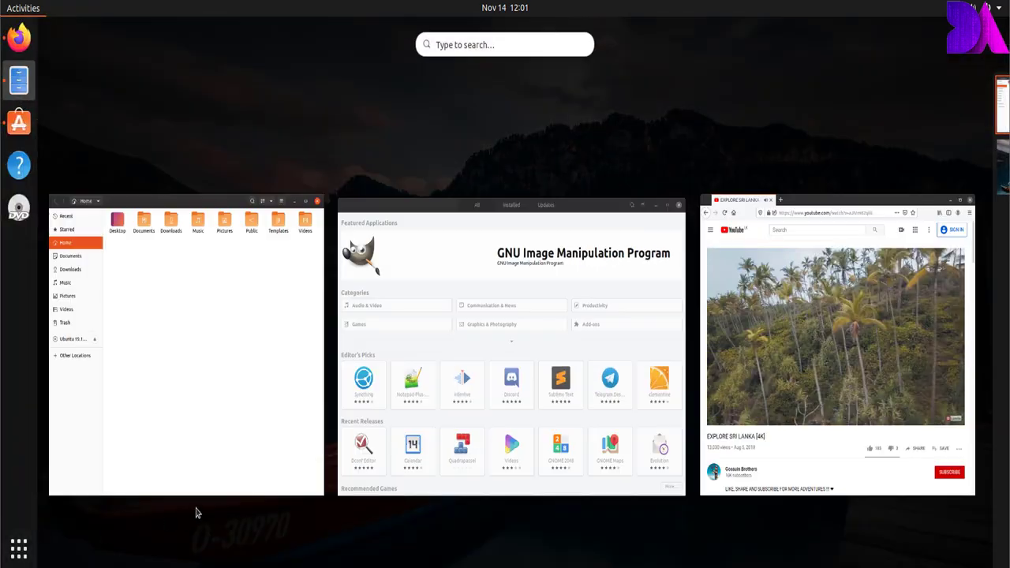
key(super)
key(super)
key(super)
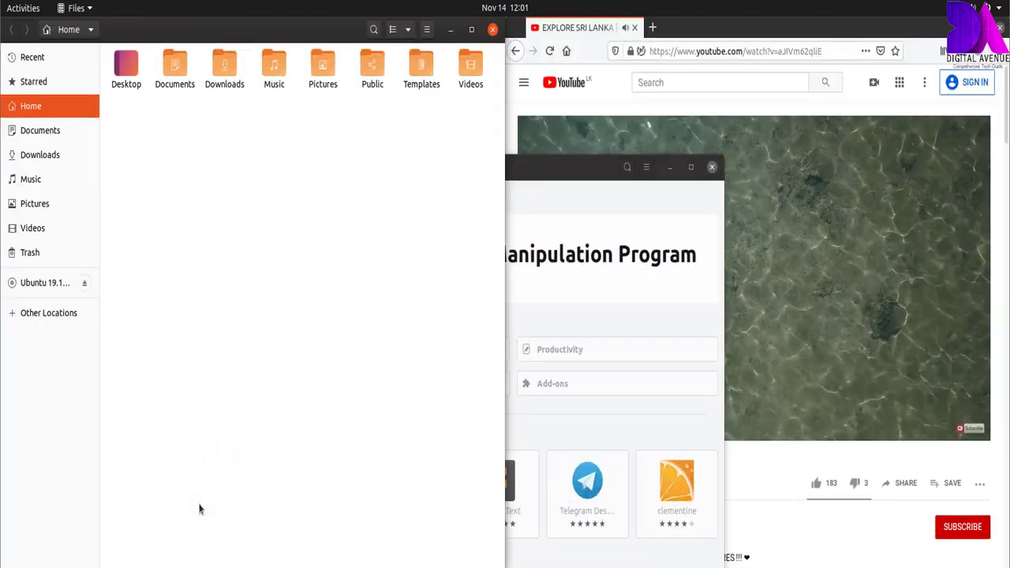
- Cycle through Files, Firefox and Ubuntu Software with the application switcher, bringing different windows to the front
key(alt+Tab)
key(alt+Tab)
key(alt+Tab)
key(alt+Tab)
key(alt+Tab)
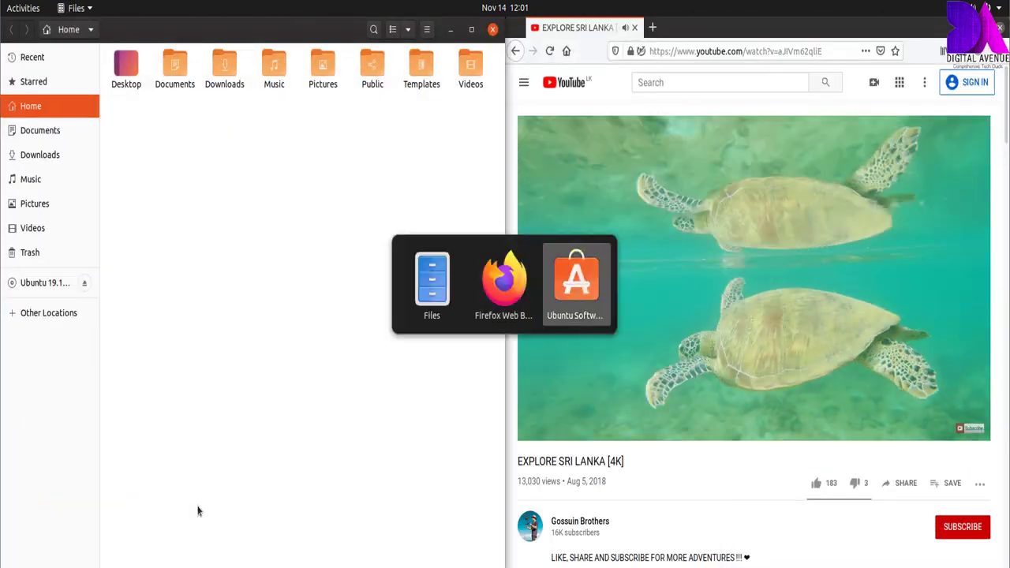
key(alt+Tab)
key(alt+shift+Tab)
key(alt+Tab)
key(alt+Tab)
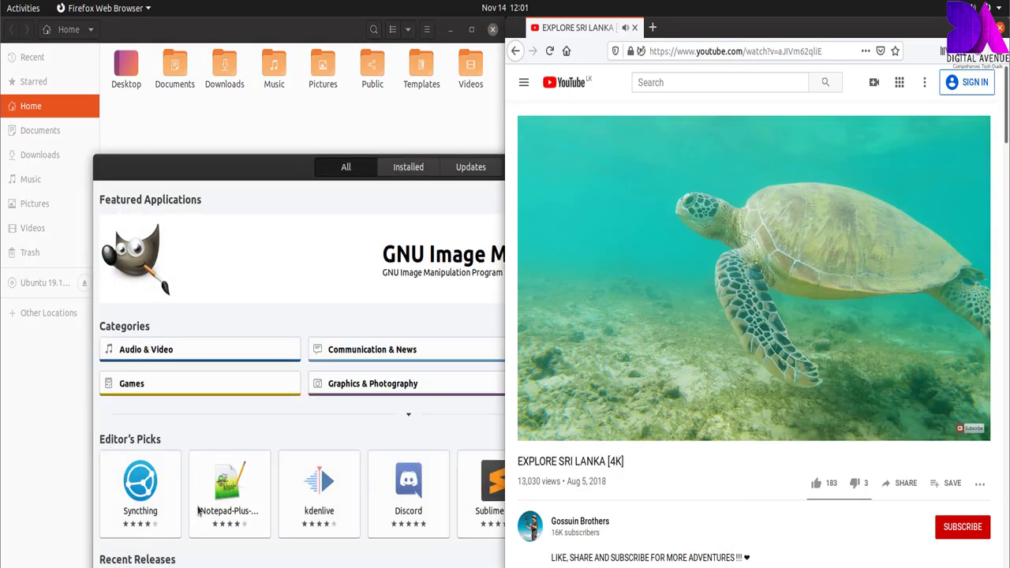
key(alt+Tab)
- Open the Ubuntu Desktop Guide and the Settings application from the Activities overview
key(super)
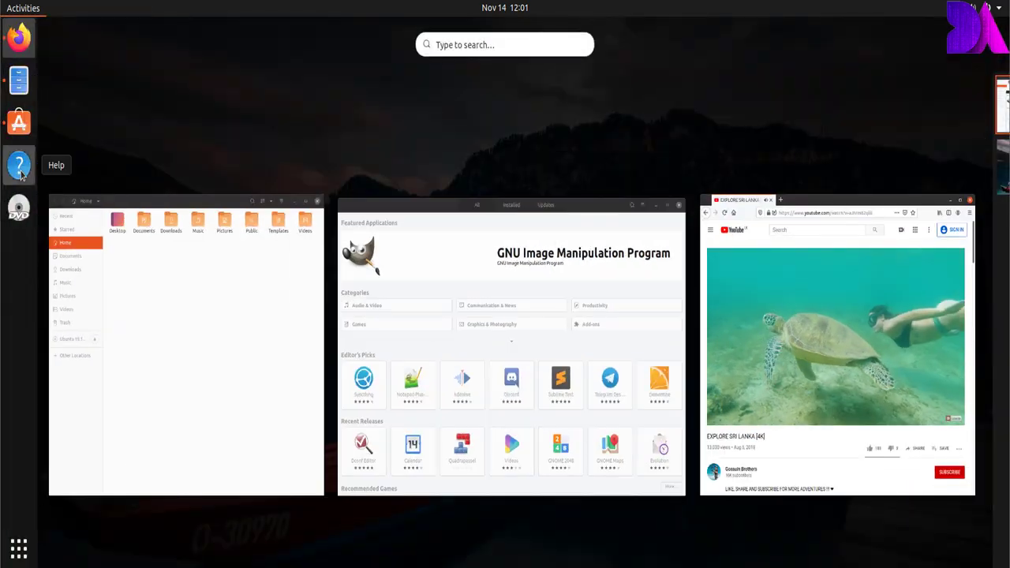
click(18, 165)
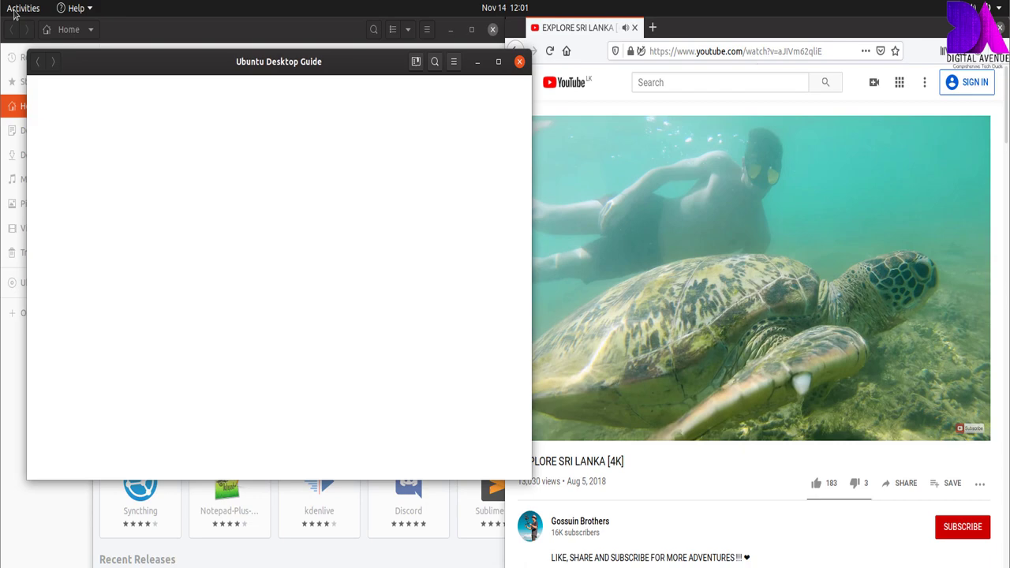
click(14, 8)
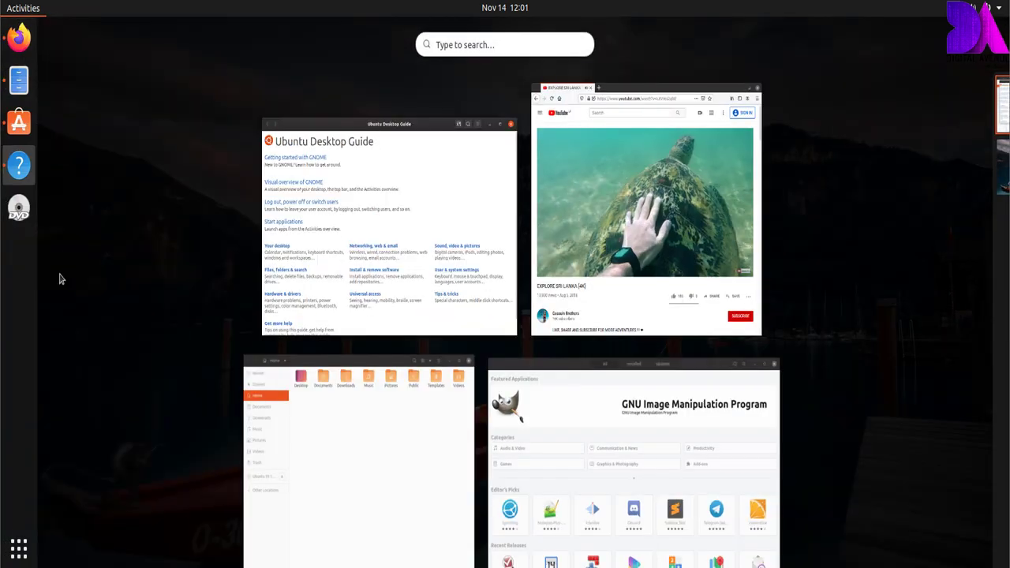
click(19, 548)
click(640, 249)
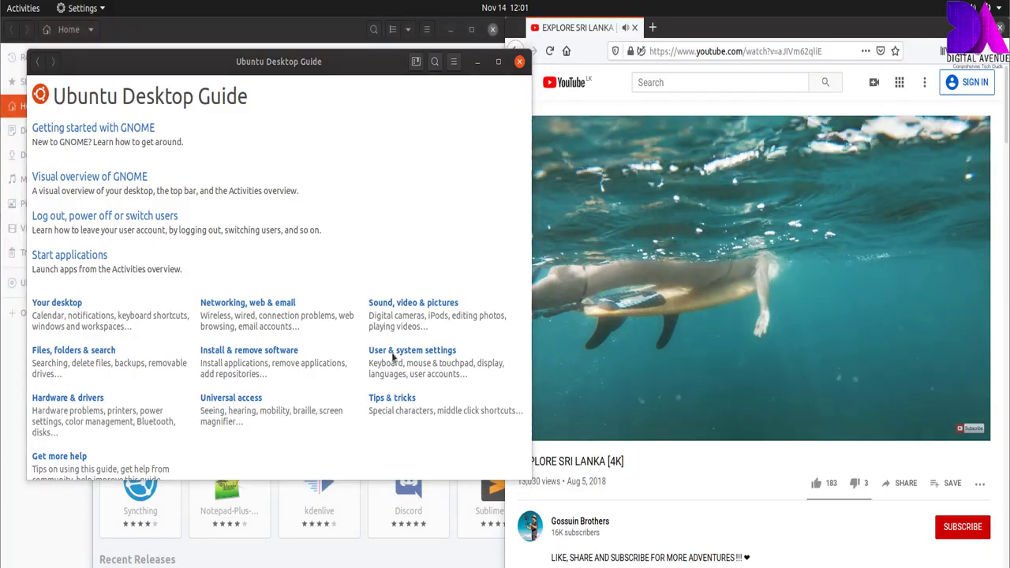
- Switch among the five open applications, including Help and Settings, and bring Files to the front
key(alt+Tab)
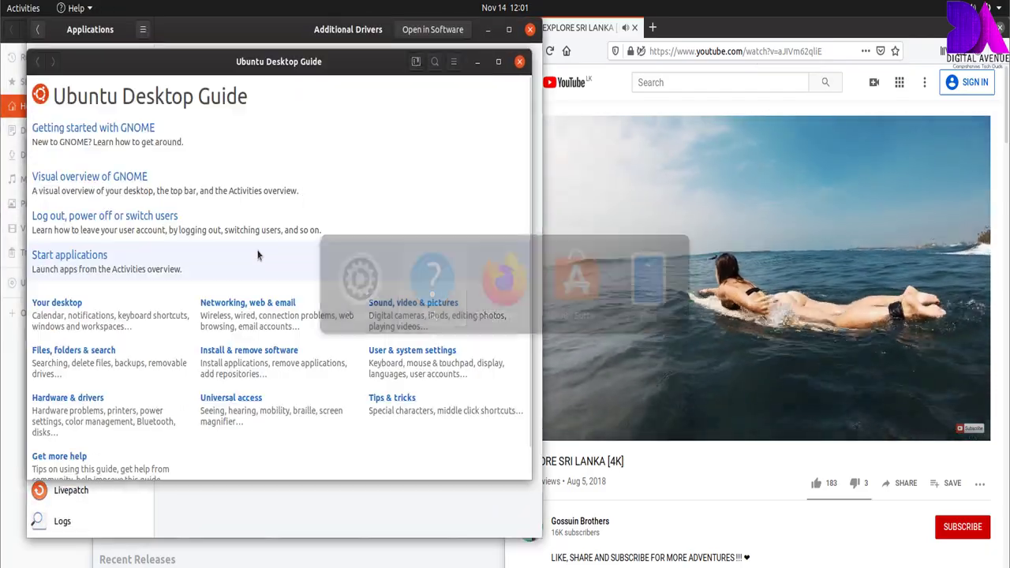
key(alt+Tab)
key(alt+Tab)
key(alt+Tab)
key(alt+Tab)
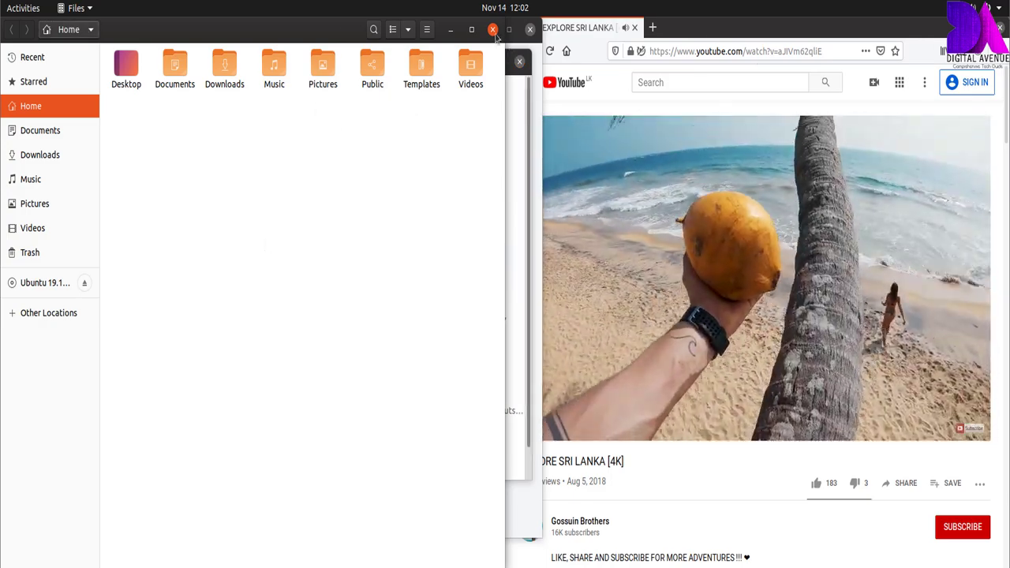
- Close the Files, Settings, Ubuntu Desktop Guide, Ubuntu Software and Firefox windows
key(alt+Tab)
key(alt+Tab)
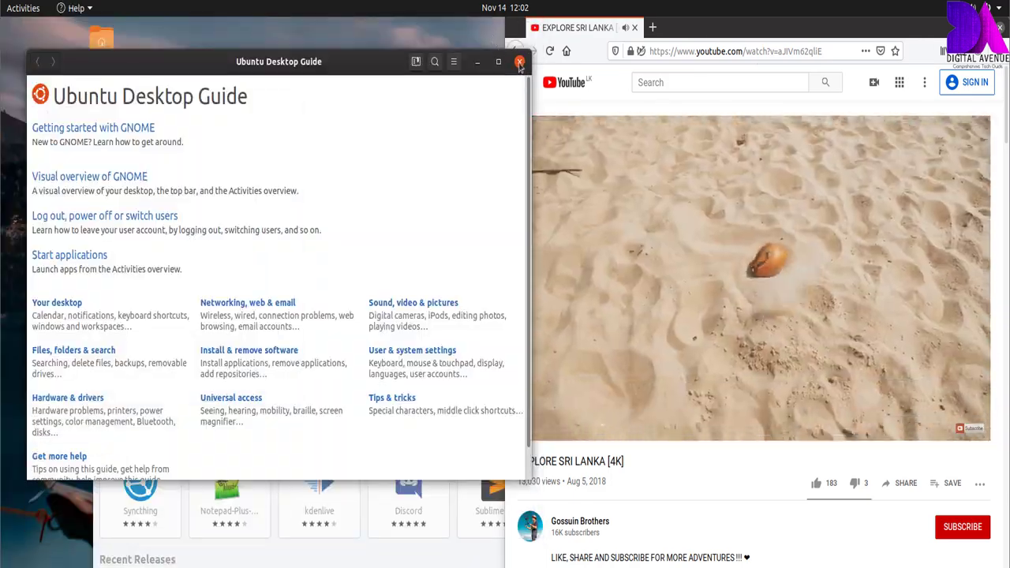
click(519, 61)
click(311, 198)
click(708, 165)
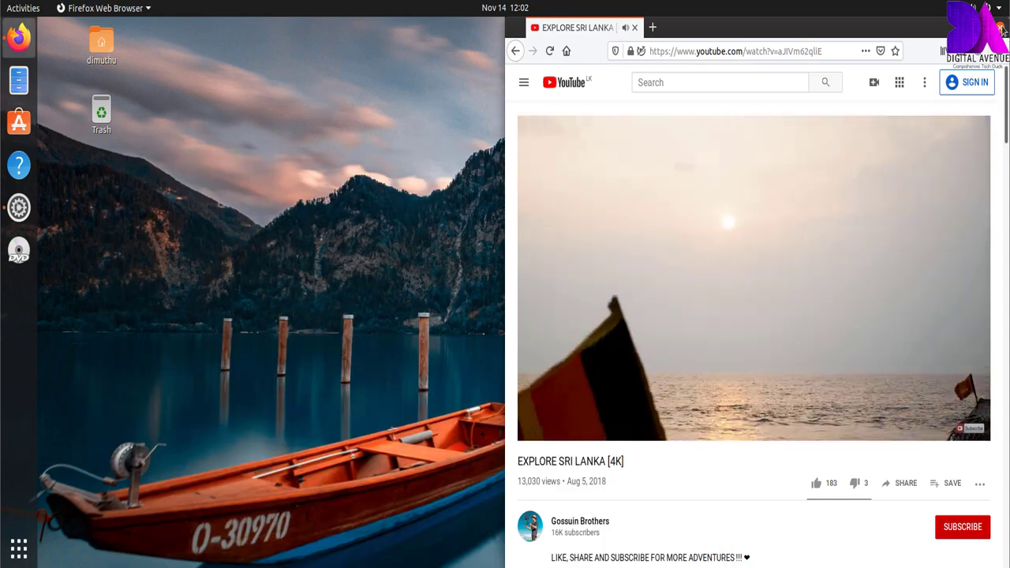
click(1000, 27)
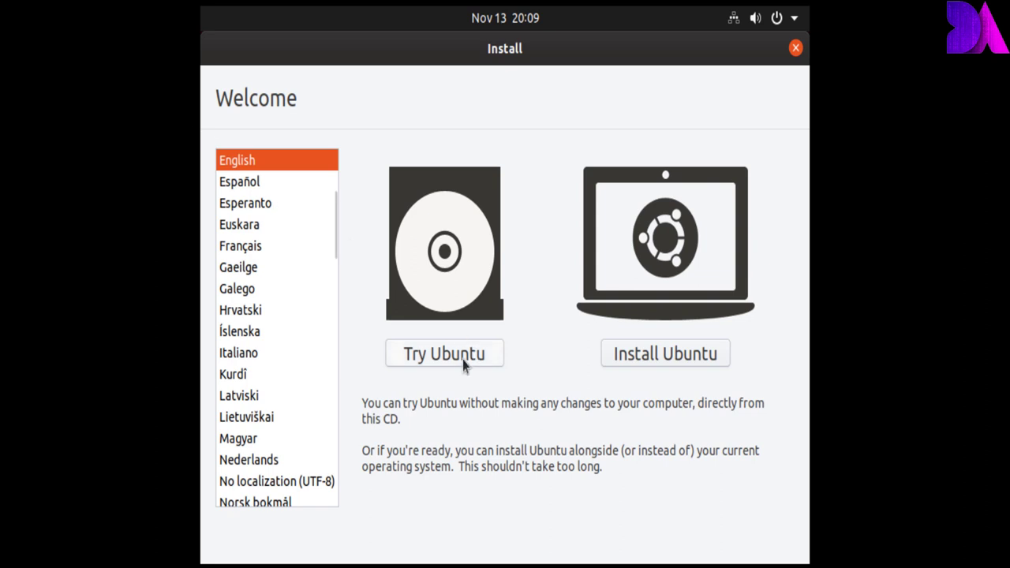
- Start the Ubuntu installation in English and accept the English (US) keyboard layout
click(653, 359)
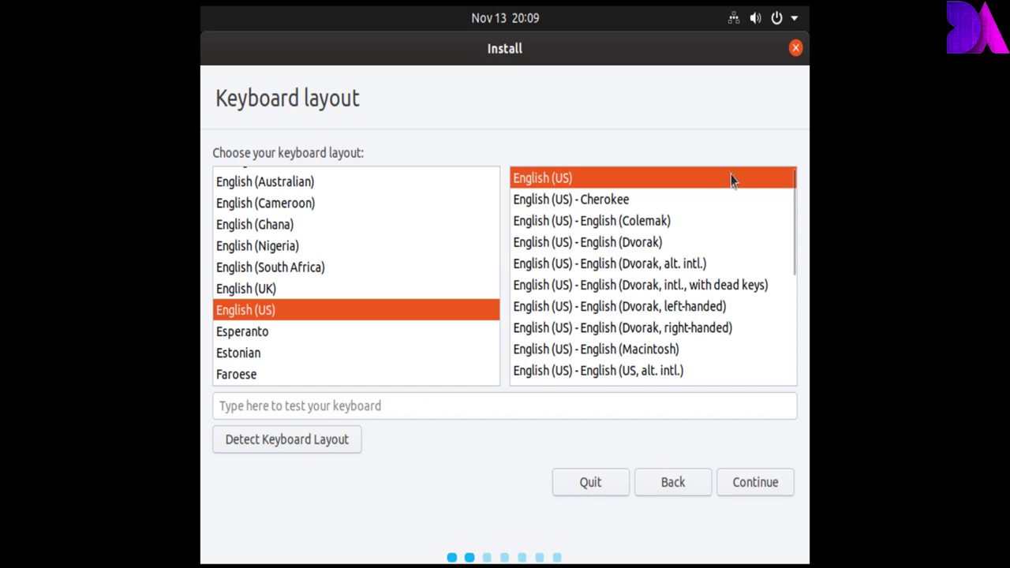
drag(794, 198, 802, 171)
click(738, 493)
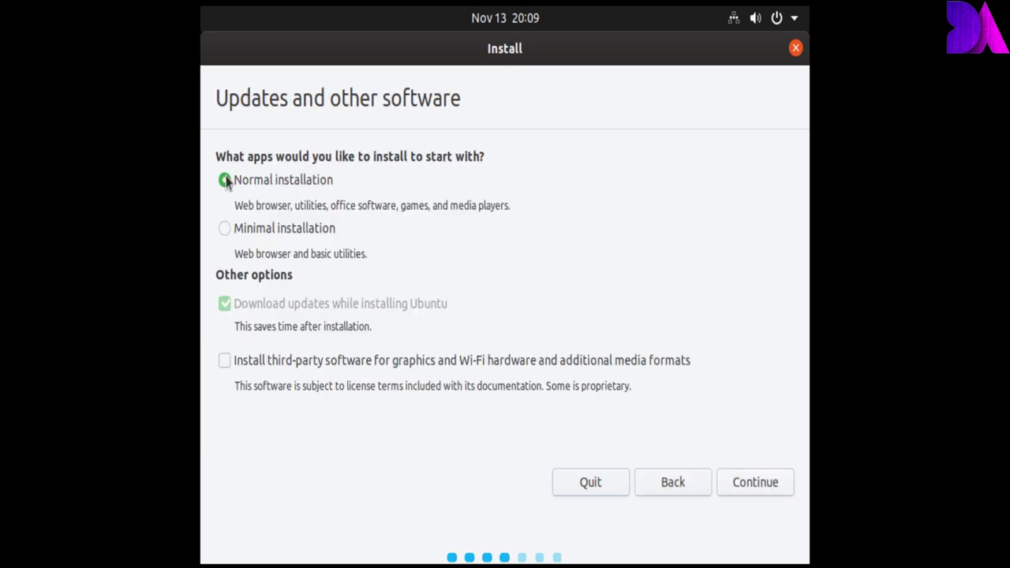
- Compare the normal and minimal installation options, choose Minimal installation, and continue to the installation type page
click(224, 229)
click(225, 183)
click(226, 229)
drag(234, 254, 379, 240)
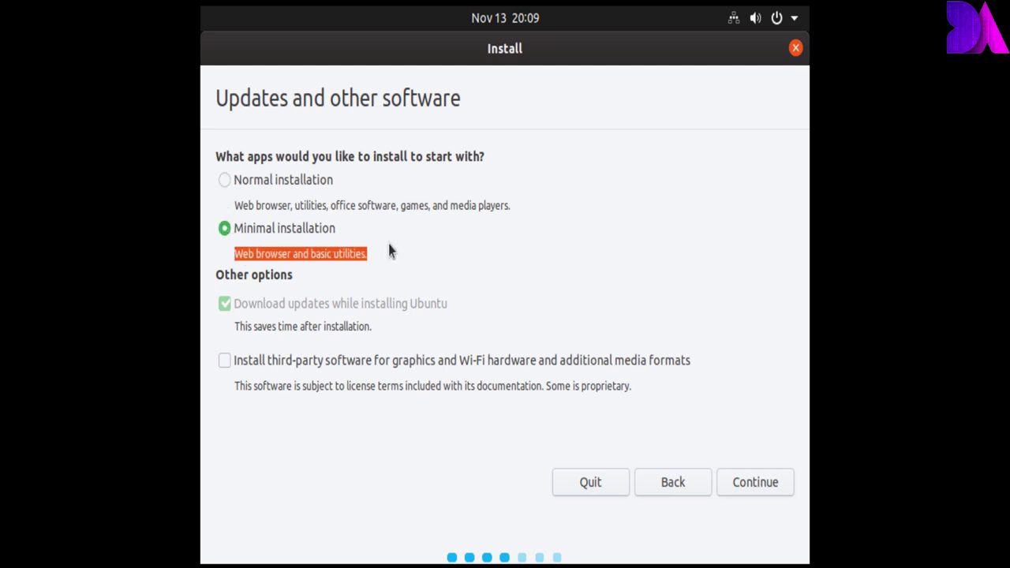
click(755, 490)
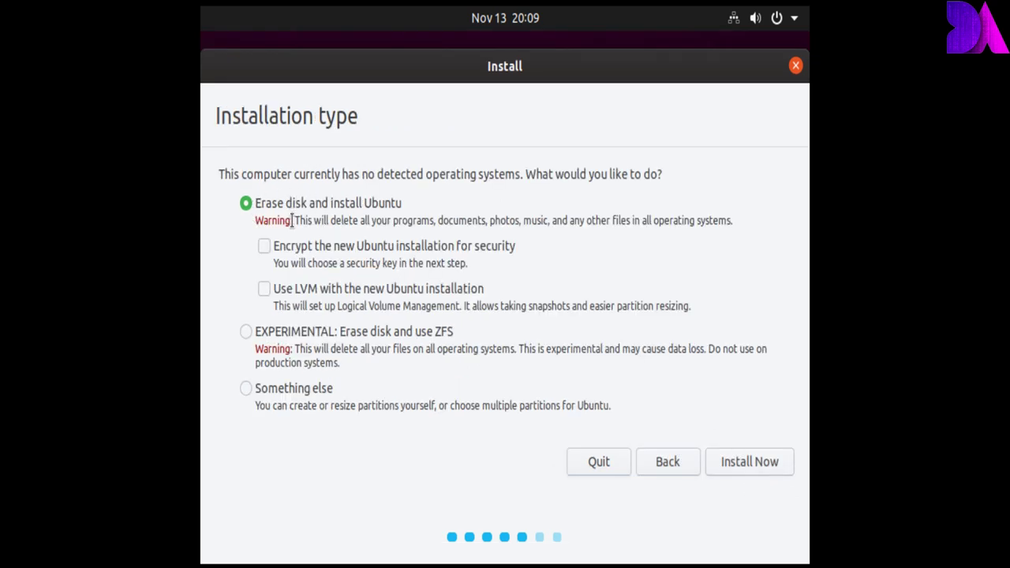
- Choose Something else as the installation type, continue, and create a new empty partition table on /dev/sda
mouse_move(295, 221)
mouse_down()
mouse_move(511, 227)
mouse_move(748, 213)
mouse_up()
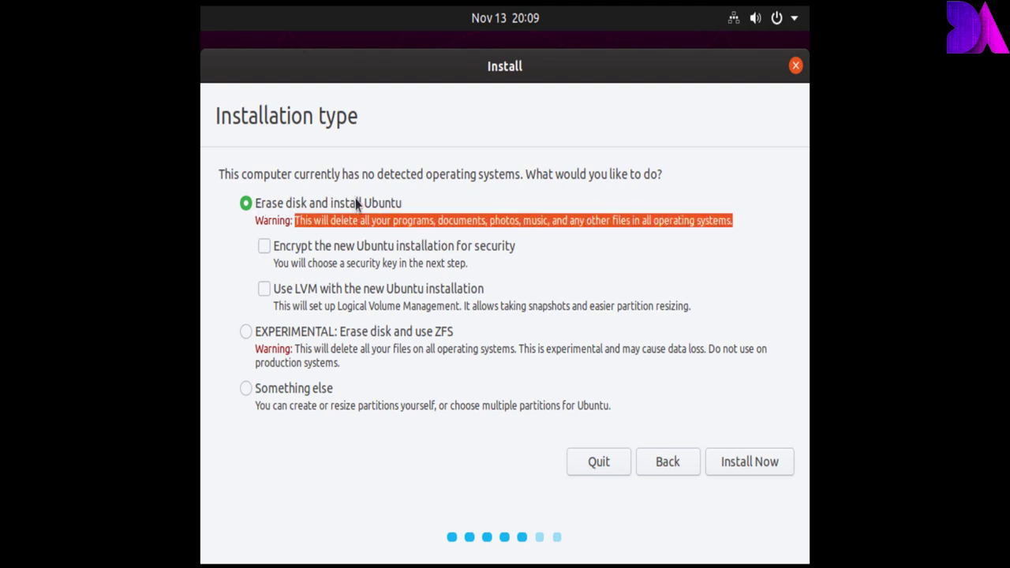
click(245, 390)
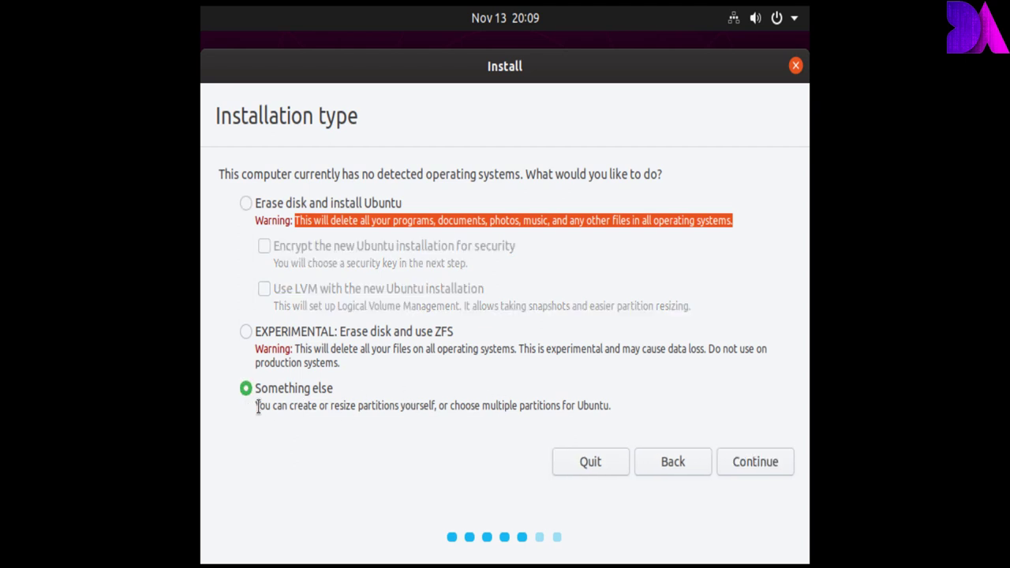
drag(257, 406, 631, 404)
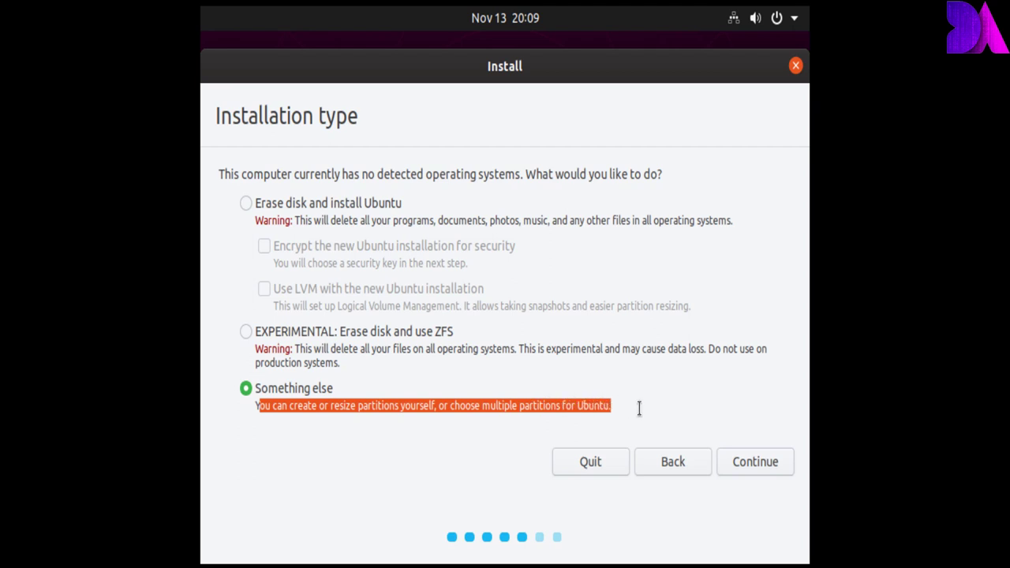
click(600, 408)
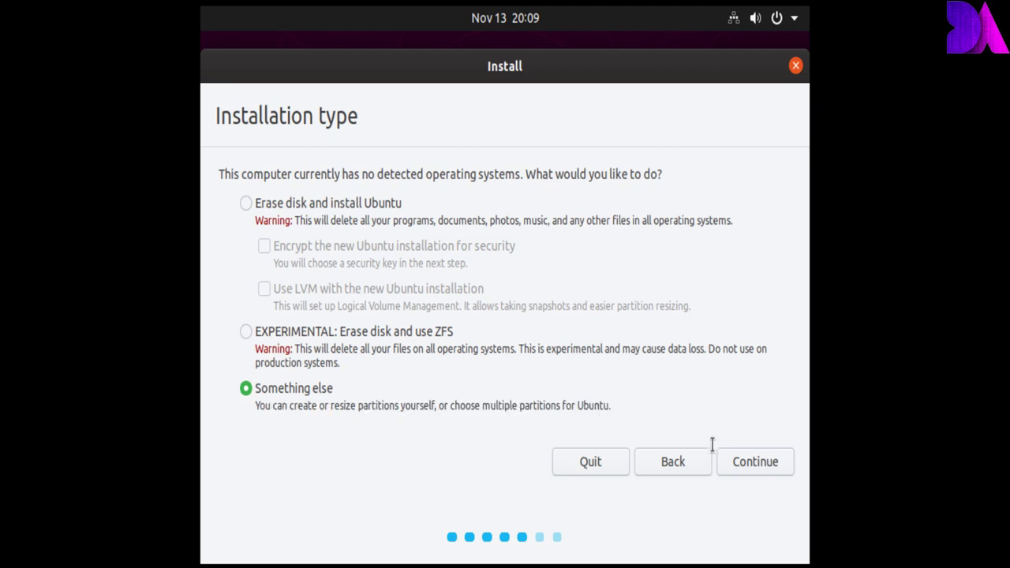
click(753, 463)
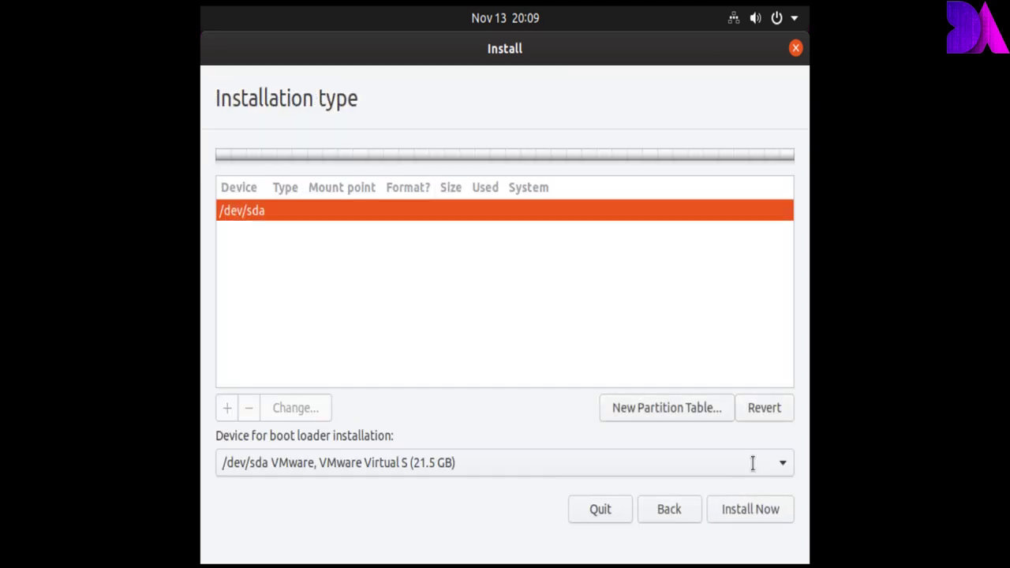
click(634, 408)
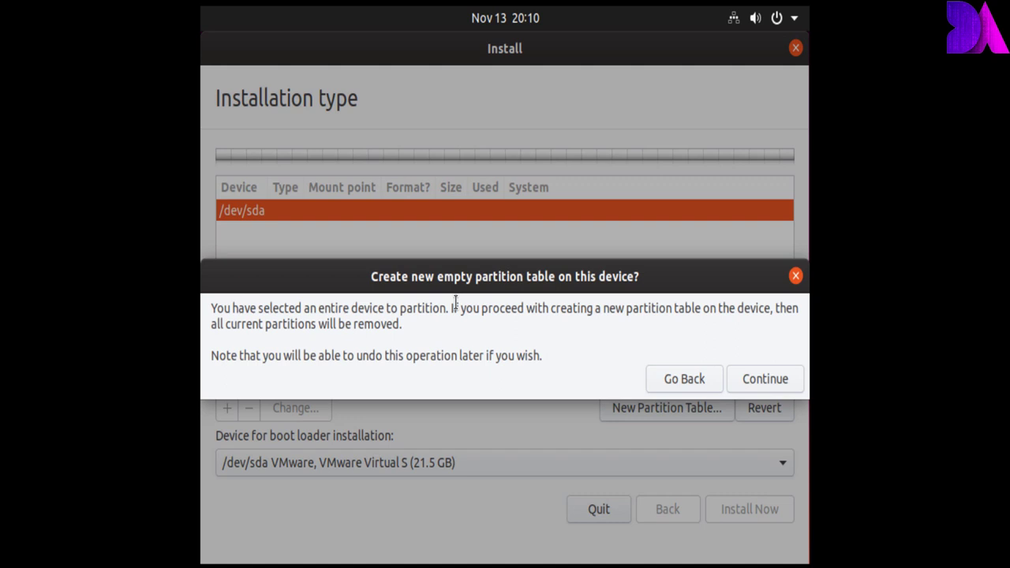
click(747, 381)
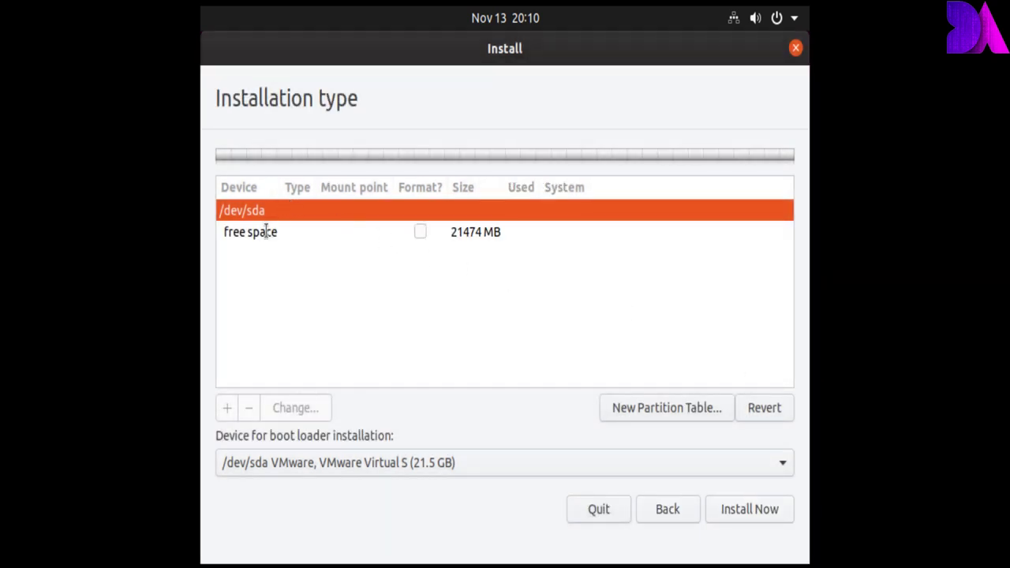
- Create an 18432 MB primary Ext4 partition in the free space with the mount point /
click(266, 231)
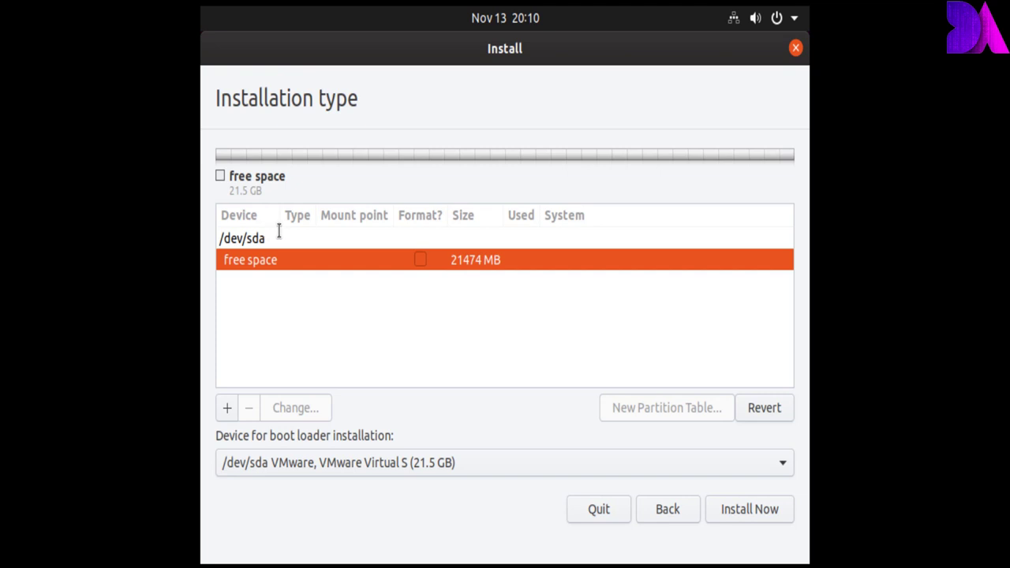
text(18)
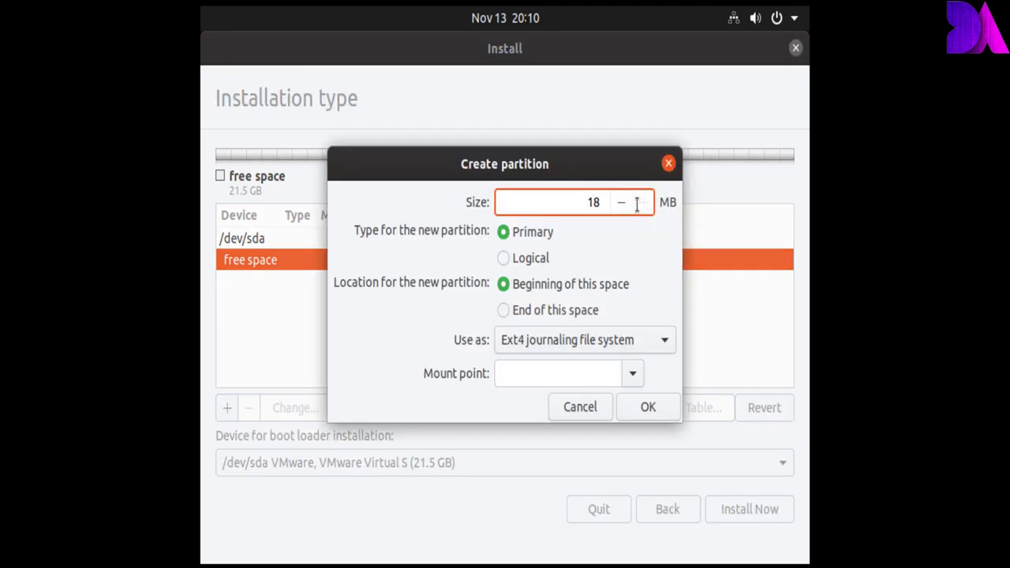
text(432)
click(625, 377)
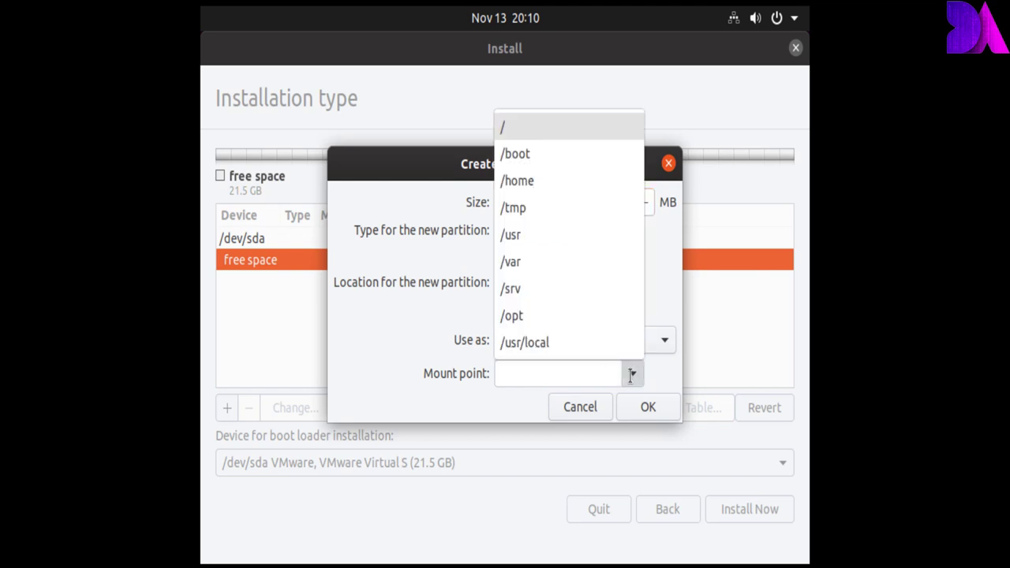
click(504, 123)
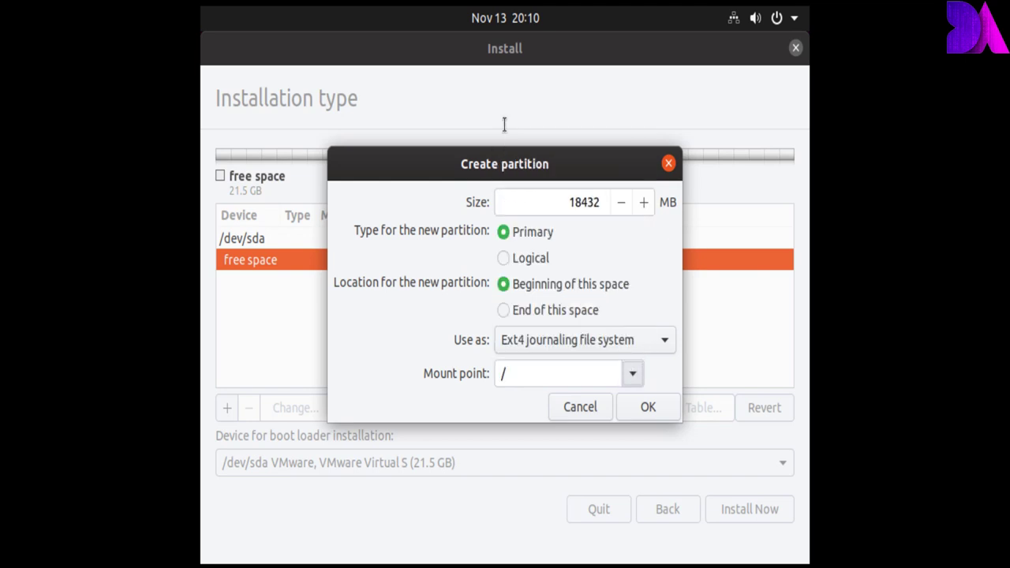
click(646, 407)
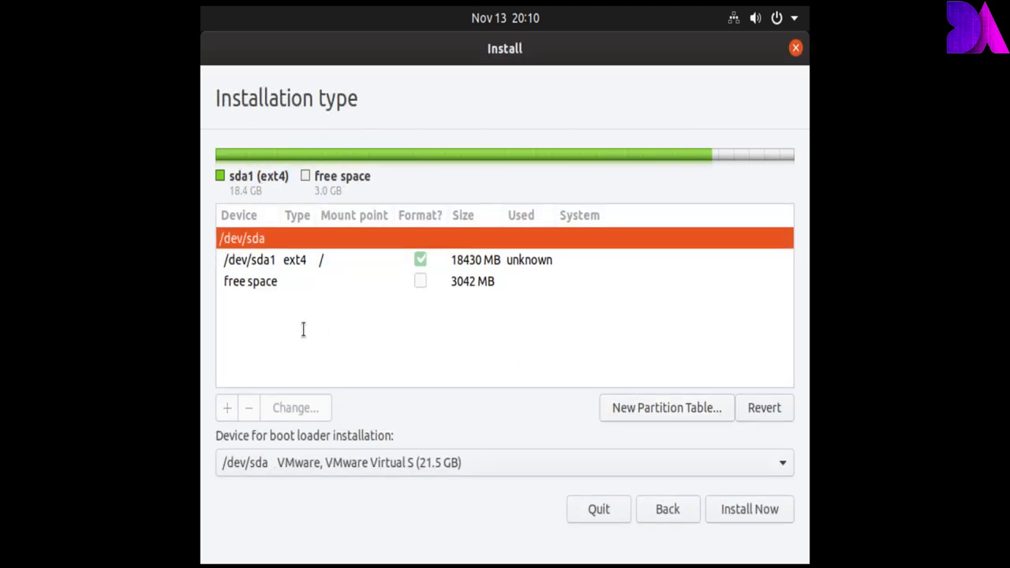
- Create a 1024 MB primary Ext4 partition in the free space with the mount point /boot
click(251, 282)
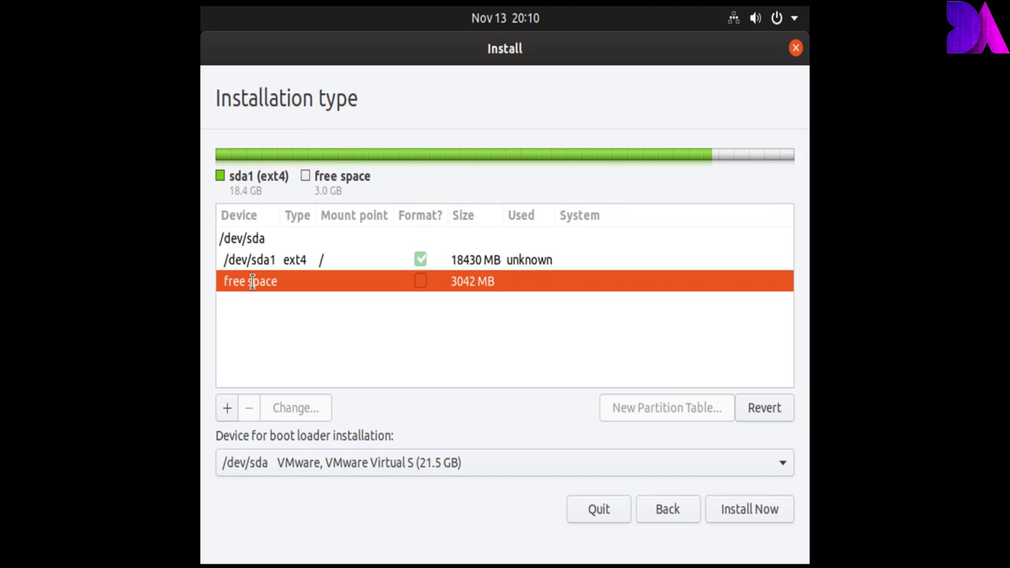
click(227, 407)
drag(553, 203, 678, 205)
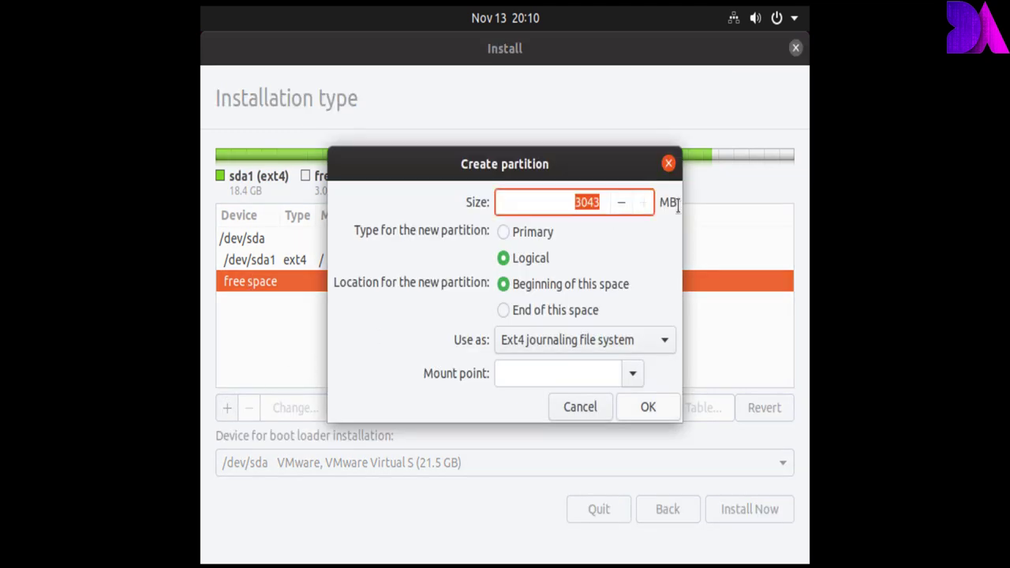
text(102)
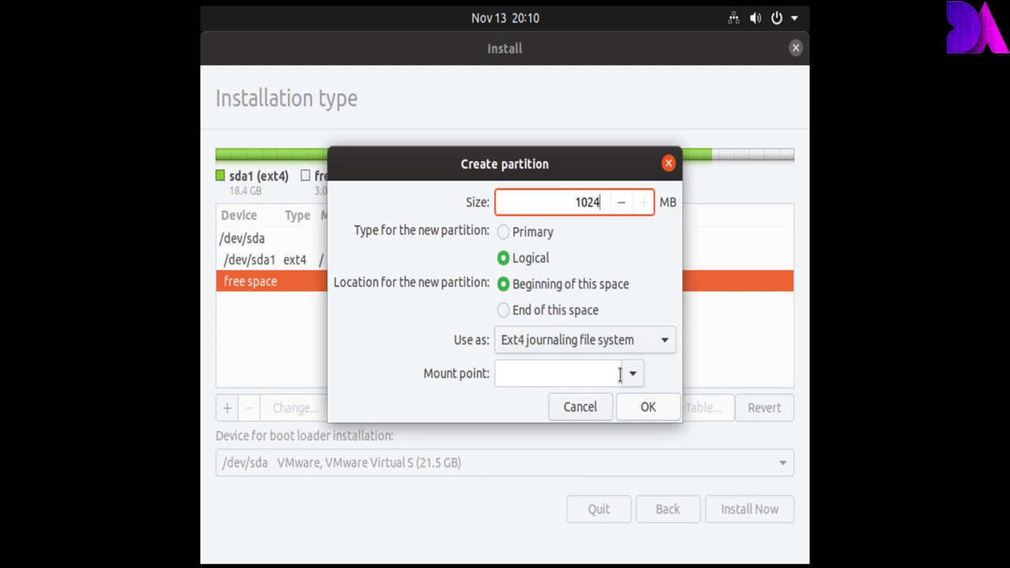
click(506, 232)
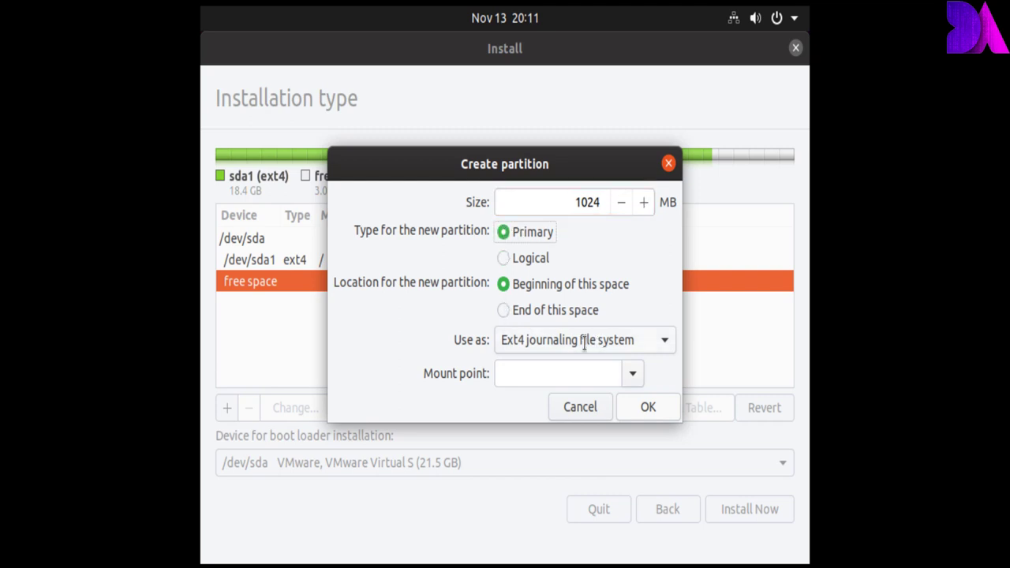
click(634, 376)
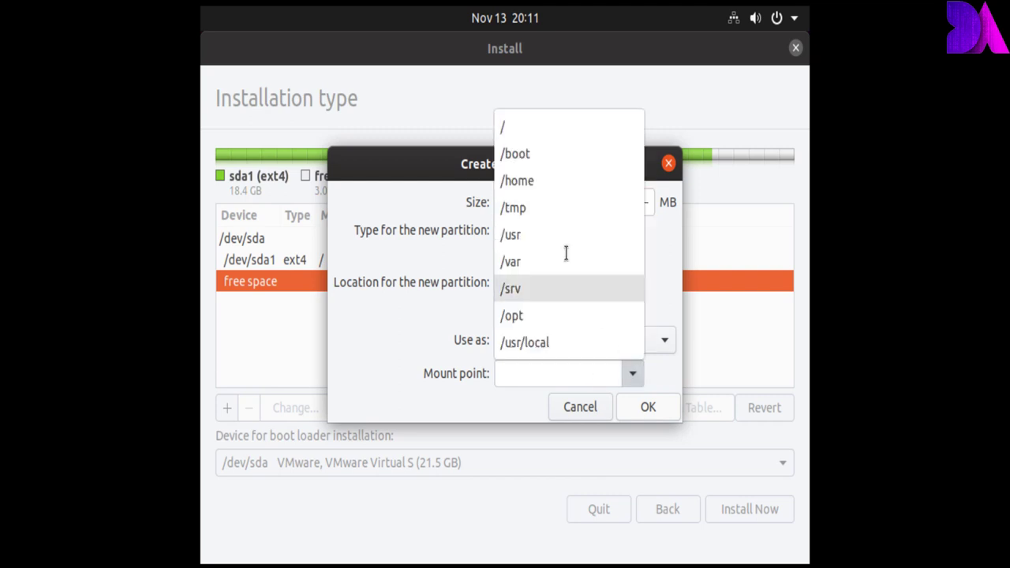
click(519, 158)
click(643, 407)
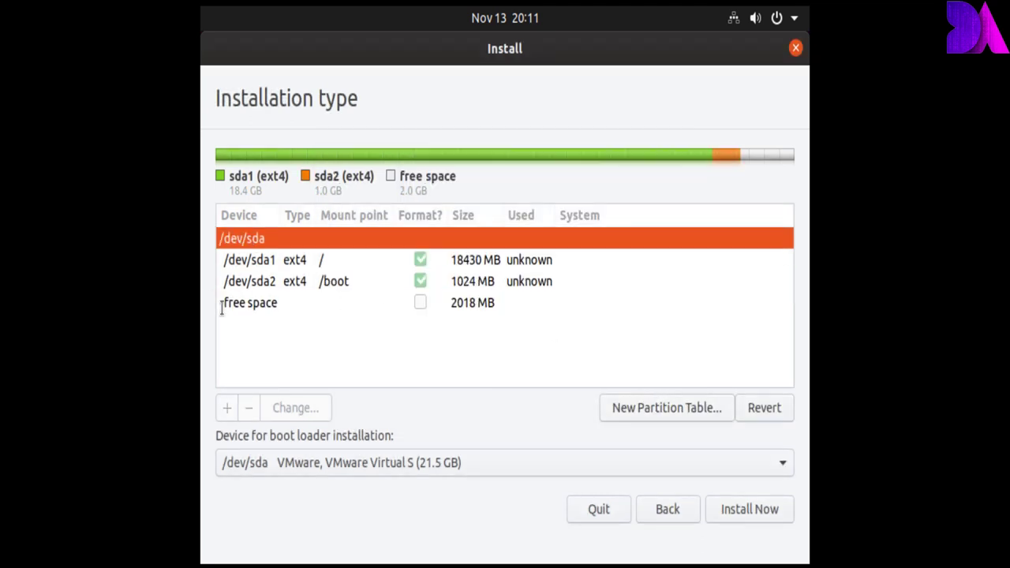
- Create a primary swap area partition using all of the remaining free space
click(228, 306)
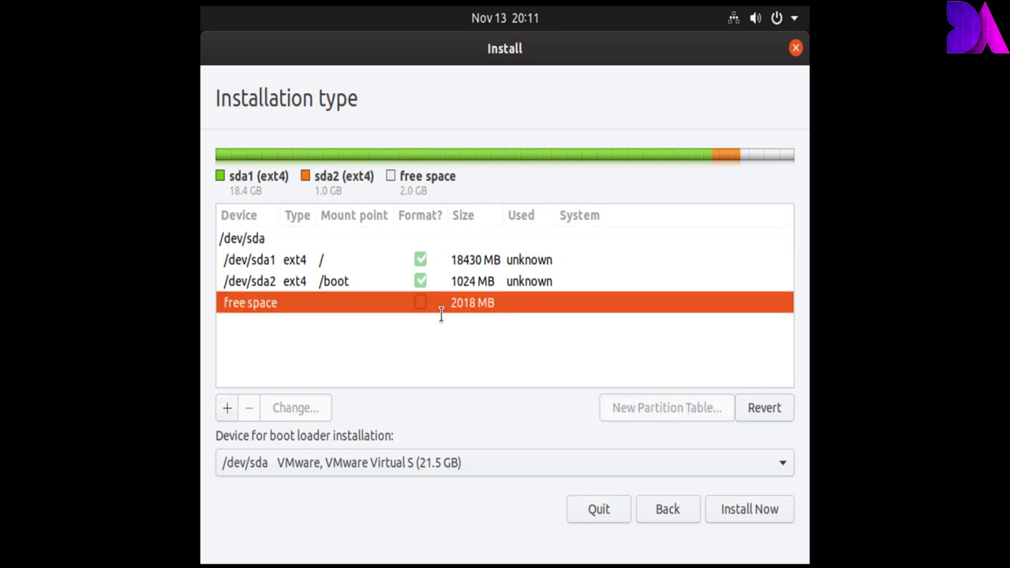
click(227, 408)
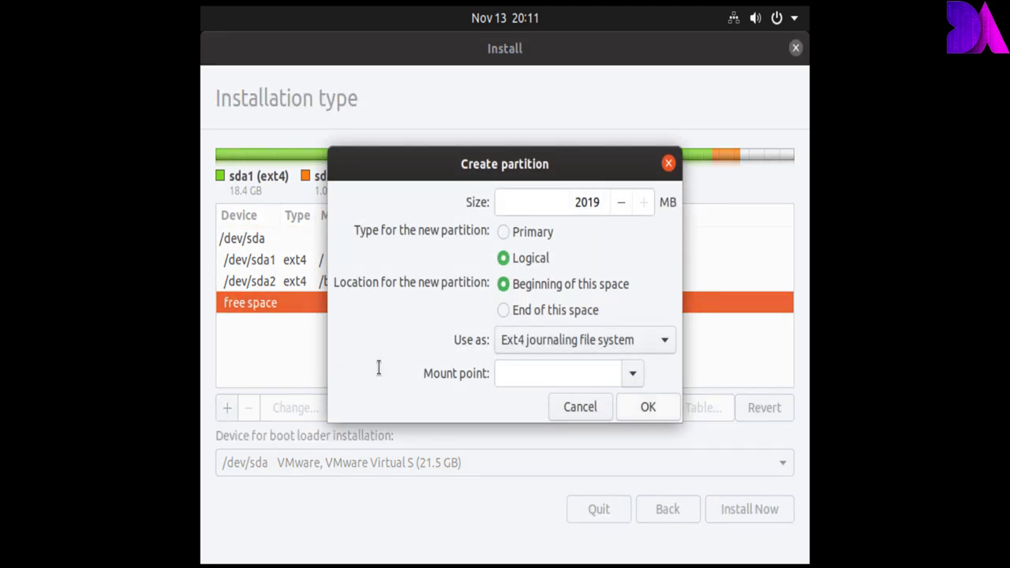
click(502, 232)
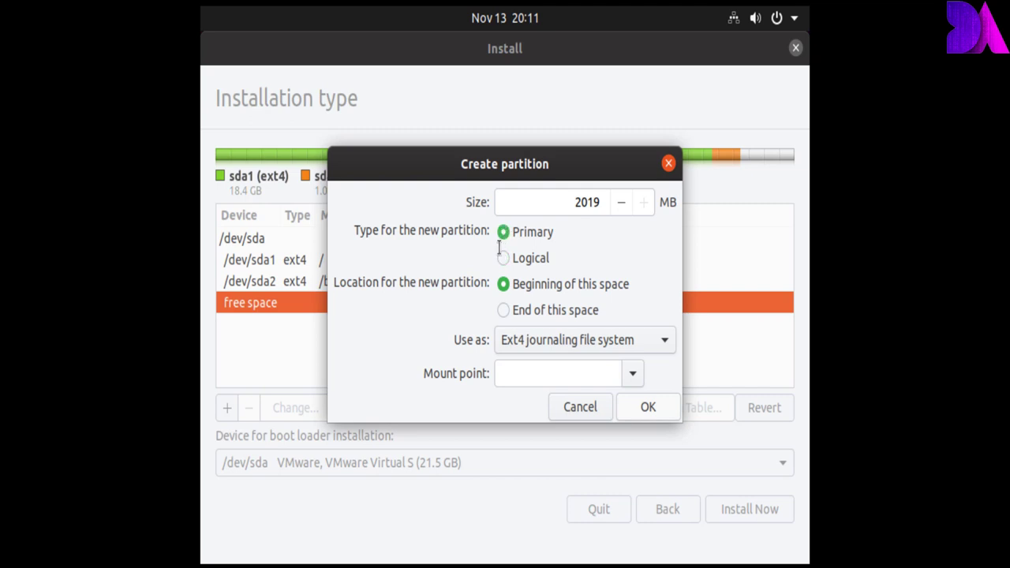
click(585, 340)
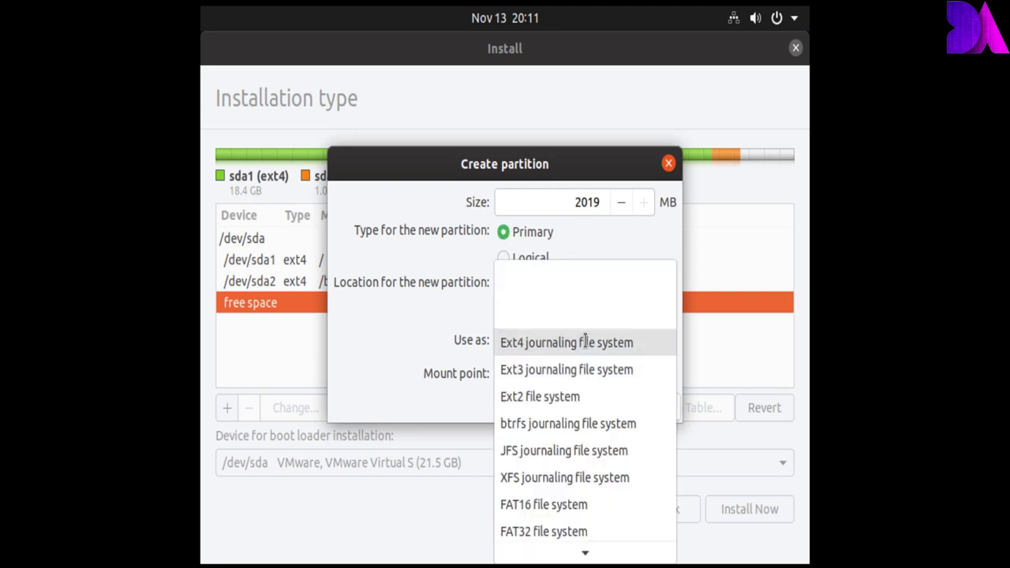
scroll(585, 355, down, 3)
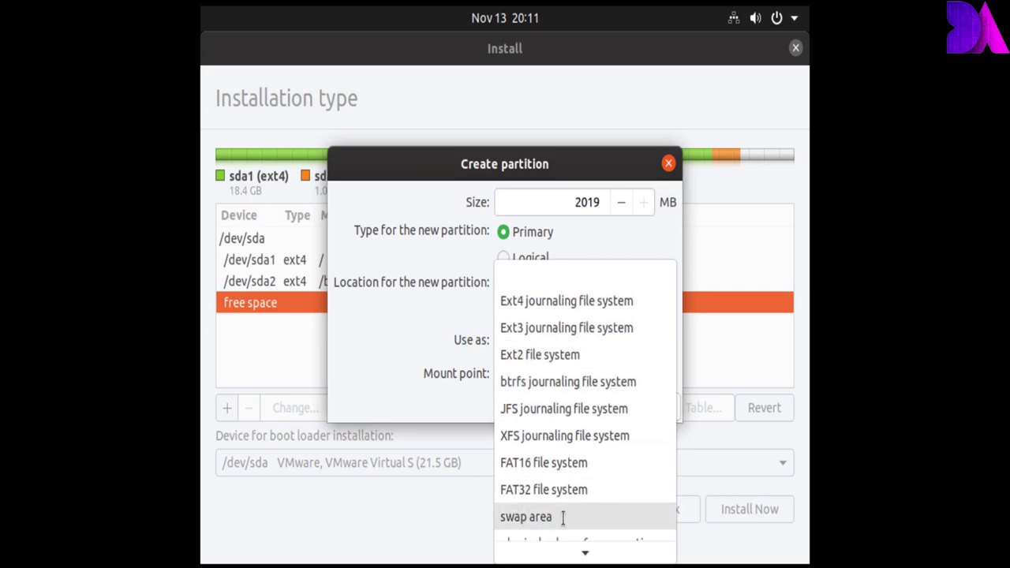
click(527, 516)
click(638, 375)
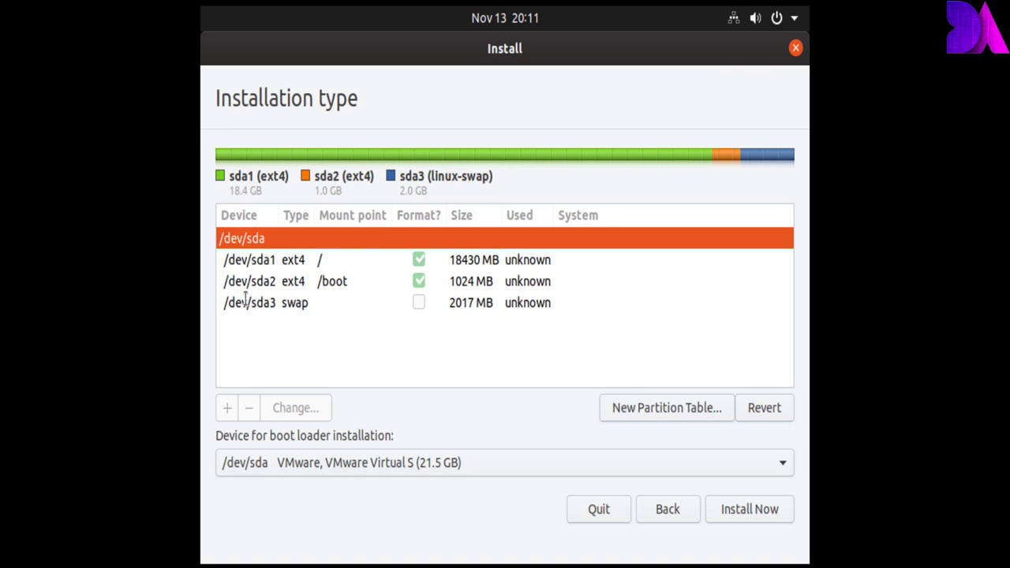
- Review the root, boot and swap partitions, then start the installation and write the changes to the disk
click(291, 262)
click(289, 281)
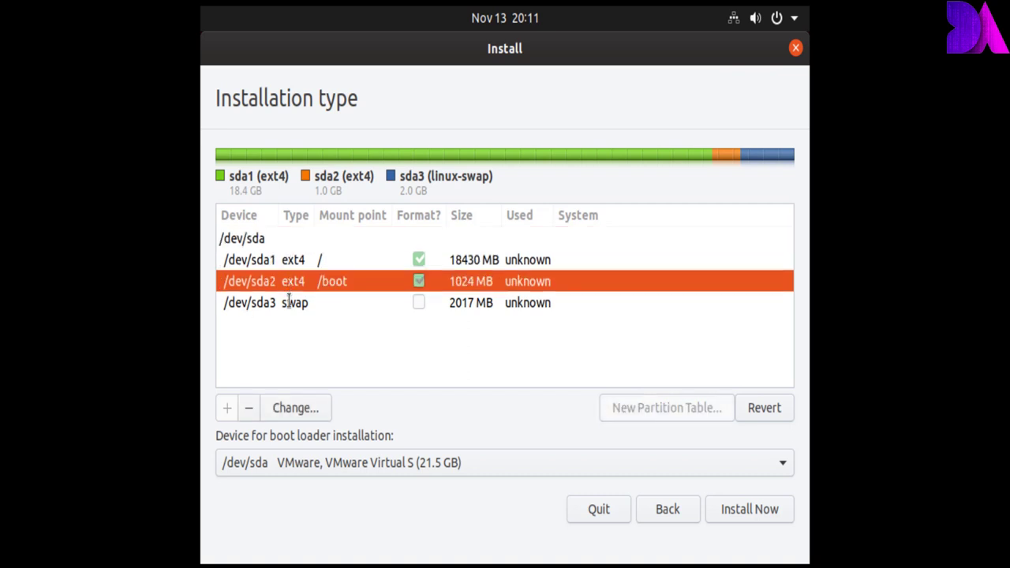
click(289, 302)
click(269, 240)
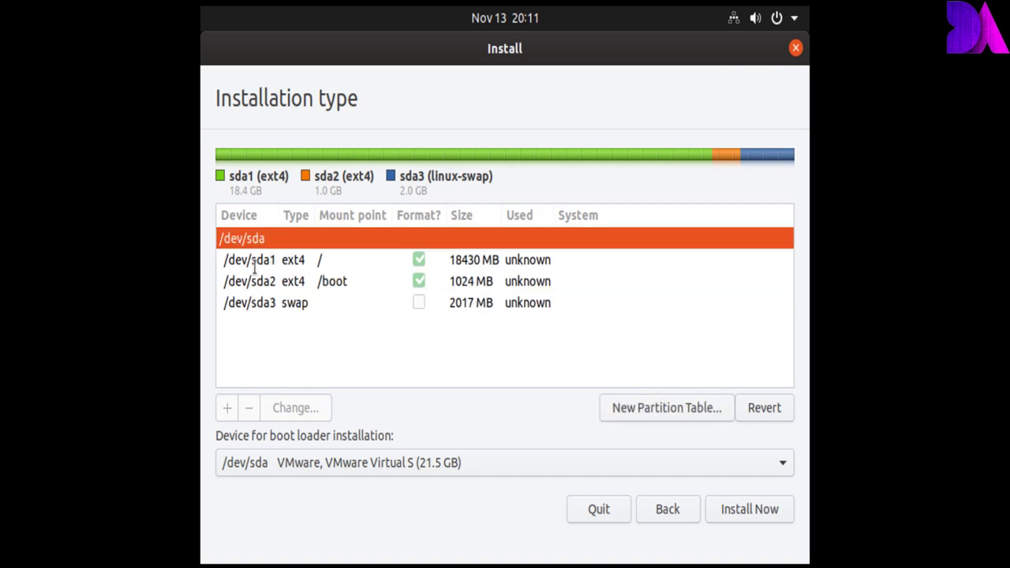
click(730, 509)
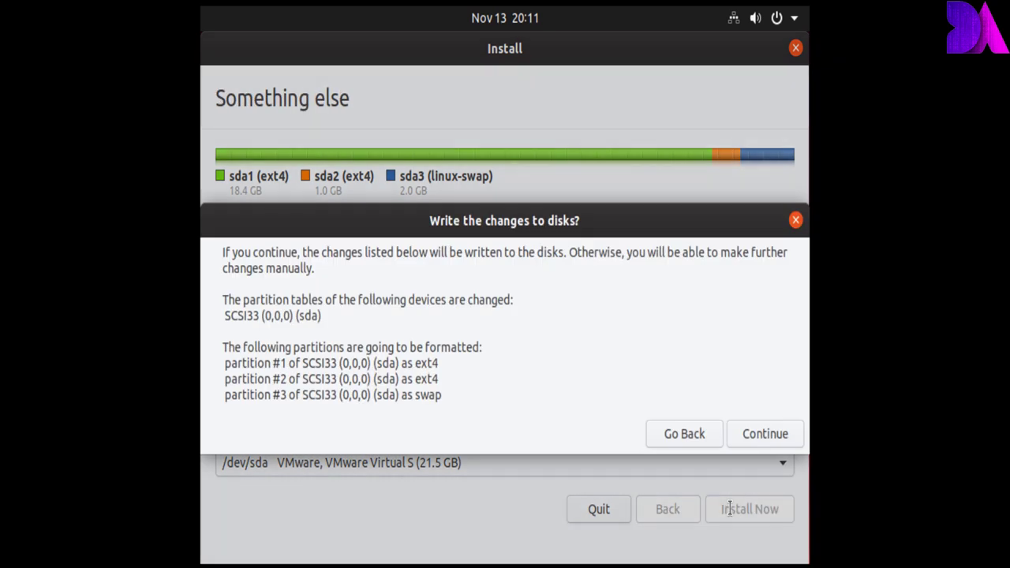
drag(228, 347, 527, 396)
click(615, 408)
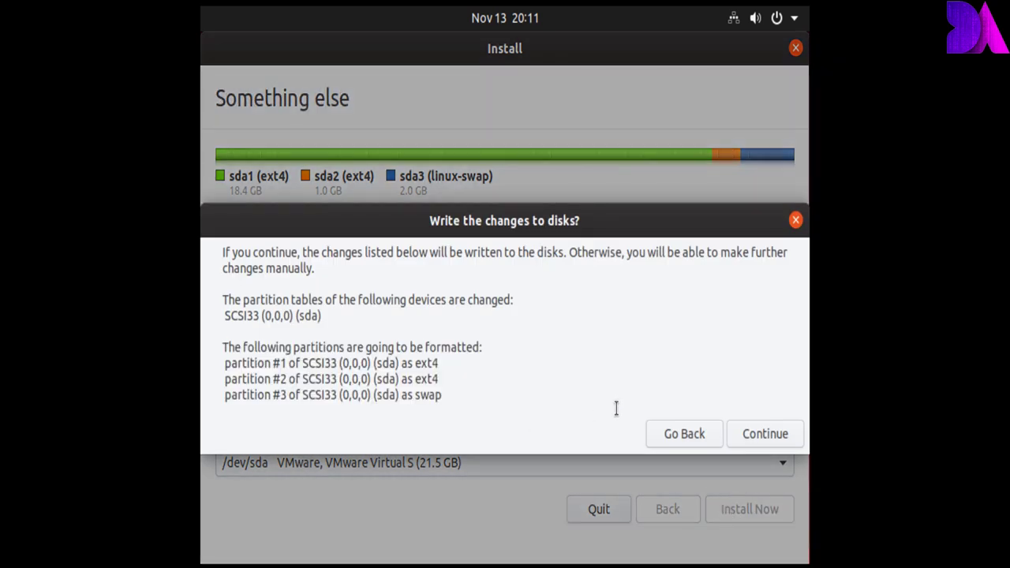
click(765, 438)
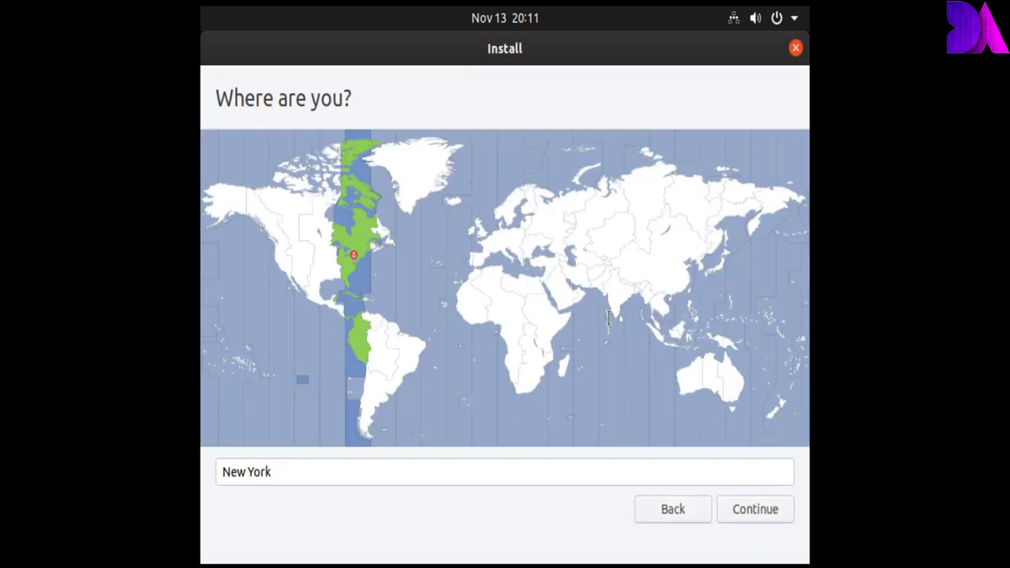
- Set the location to Colombo on the time zone map and continue to the user account page
click(620, 320)
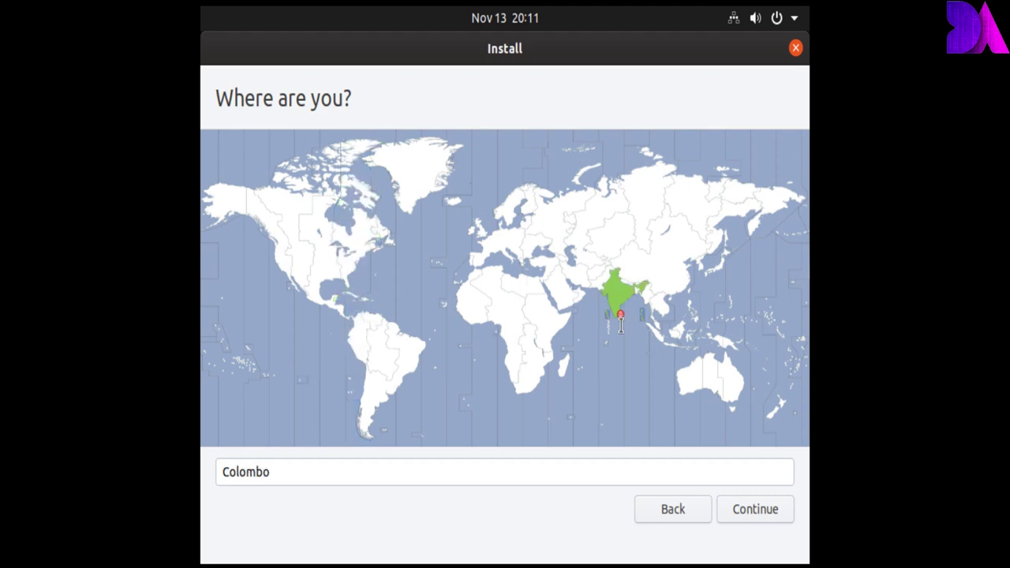
click(738, 508)
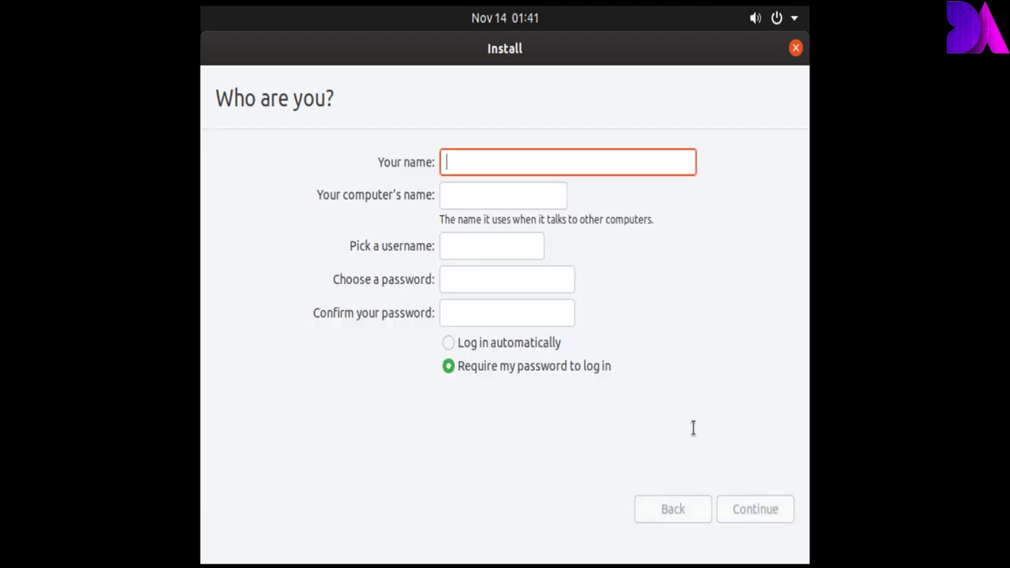
- Enter the user's name and set the computer's name to DA-PC
text(Dimuthu)
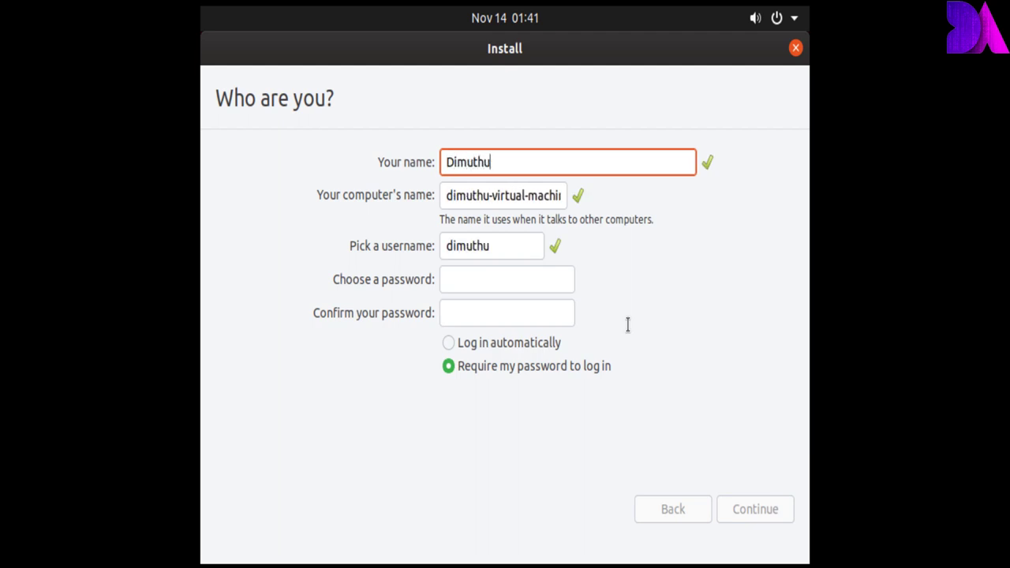
key(Tab)
text(D)
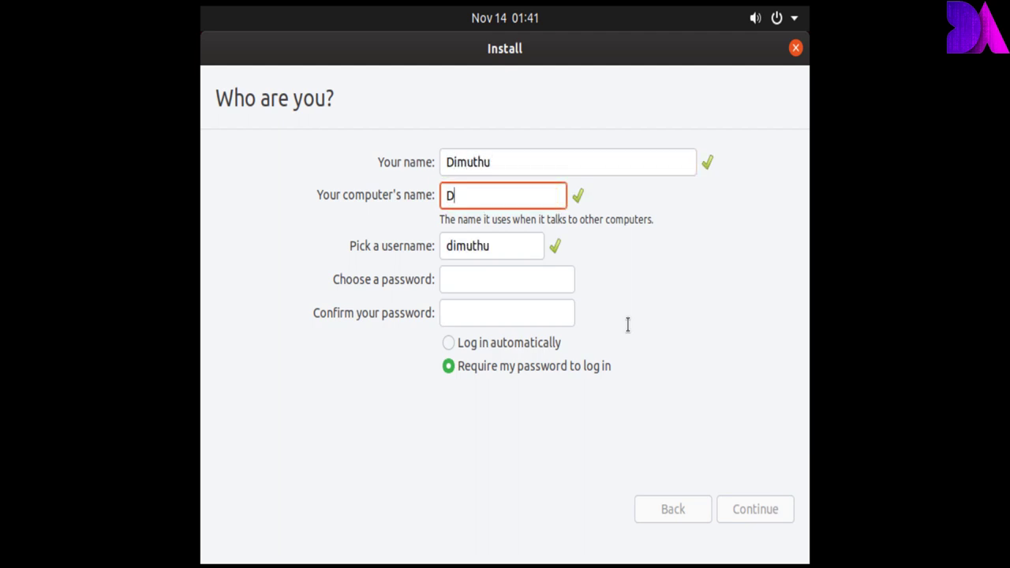
text(A-PC)
- Choose and confirm the account password, keep it required for login, and continue with the installation
click(459, 286)
text(**********)
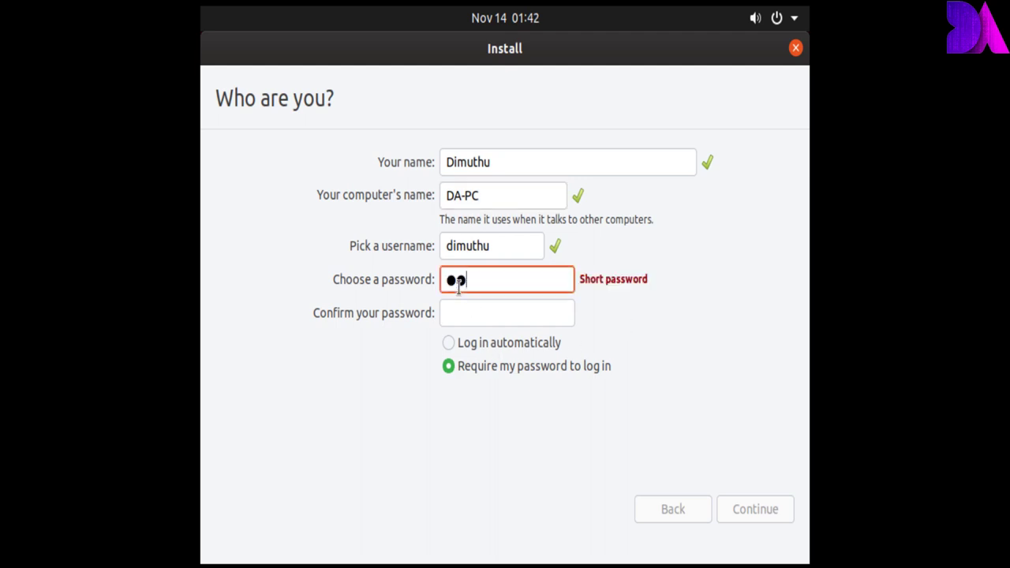
text(*)
key(Tab)
text(********)
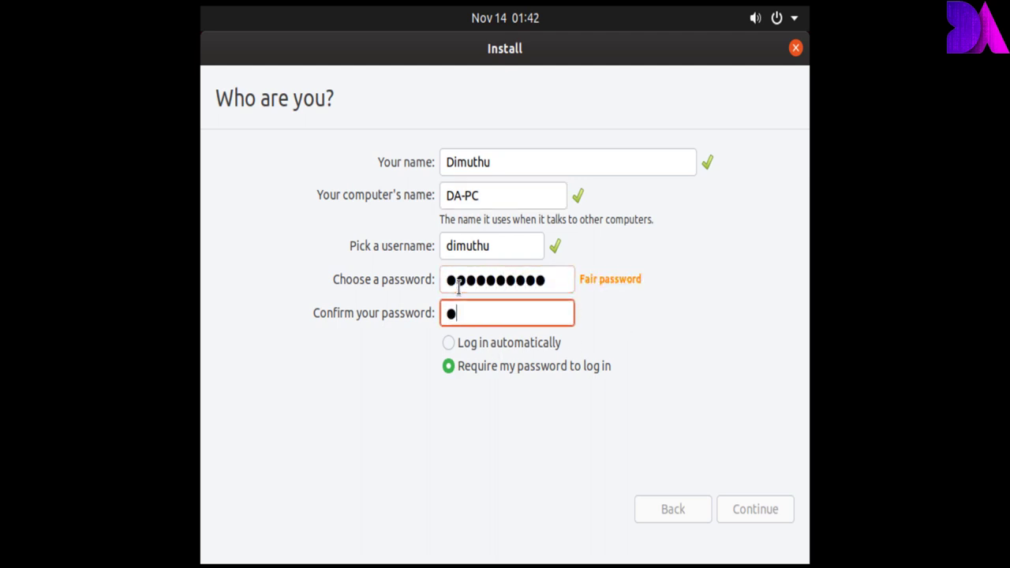
text(***)
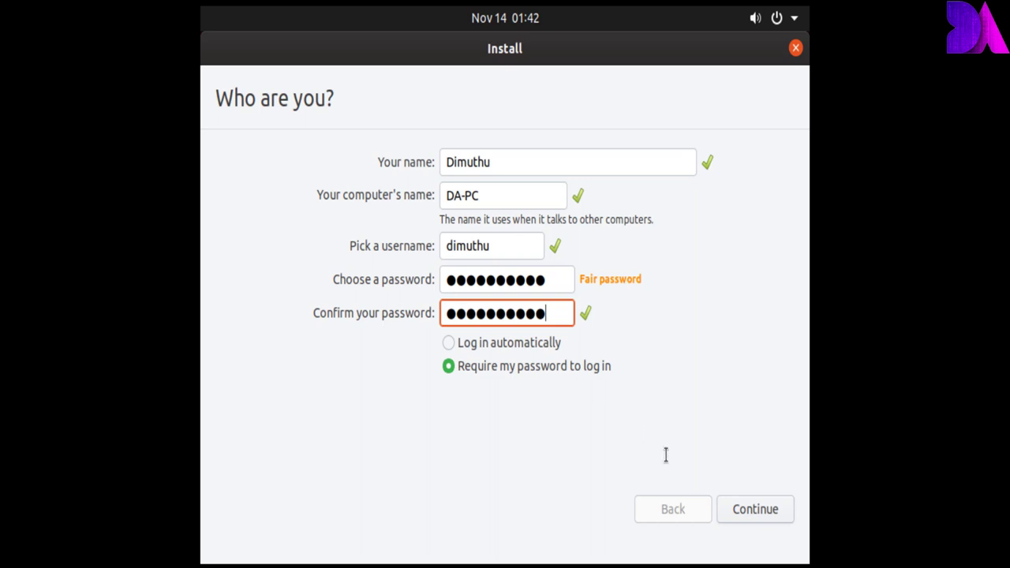
click(747, 509)
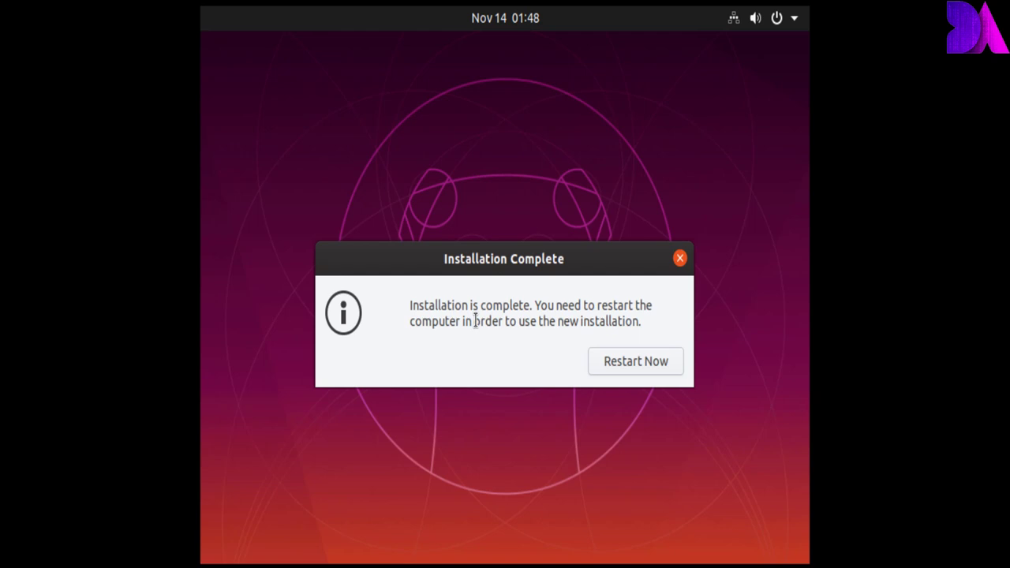
- Restart the computer into the new installation and sign in to the created account with its password
click(614, 360)
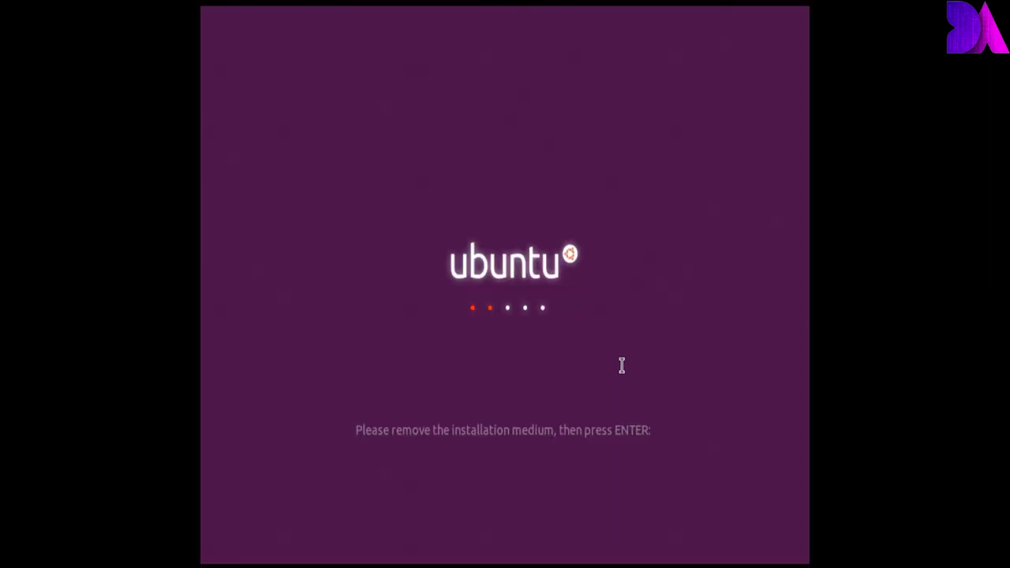
key(Return)
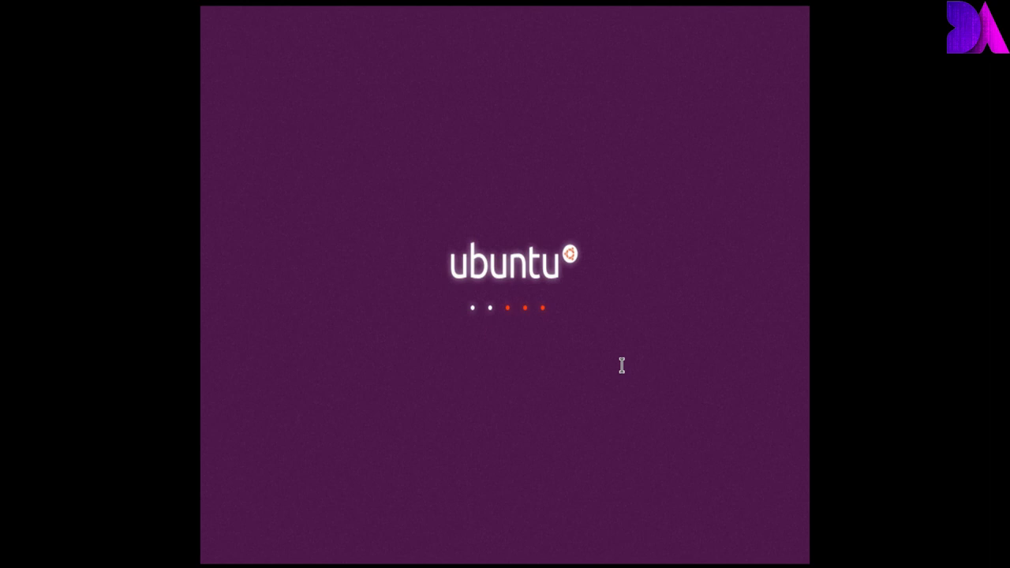
key(Return)
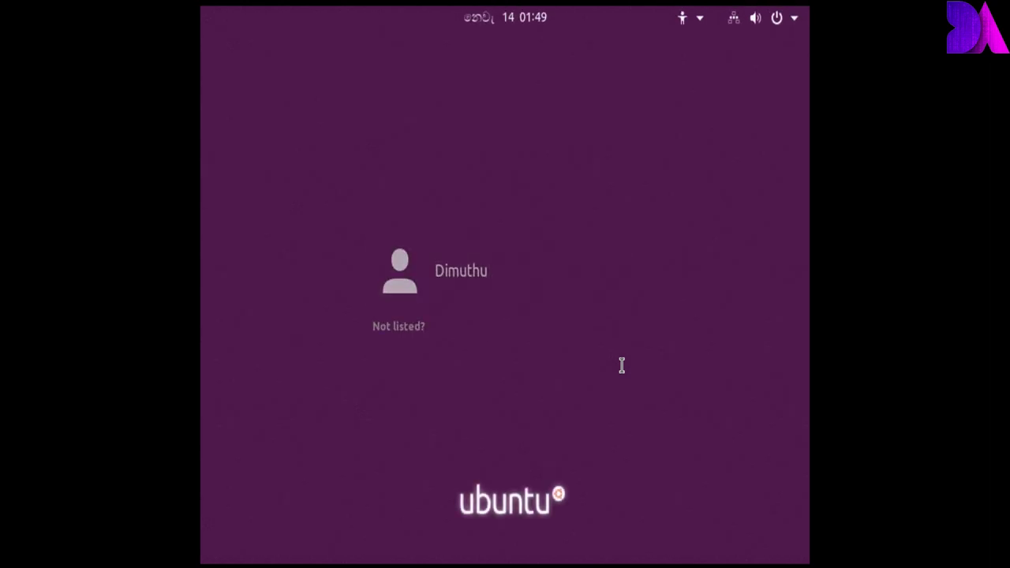
text(**********)
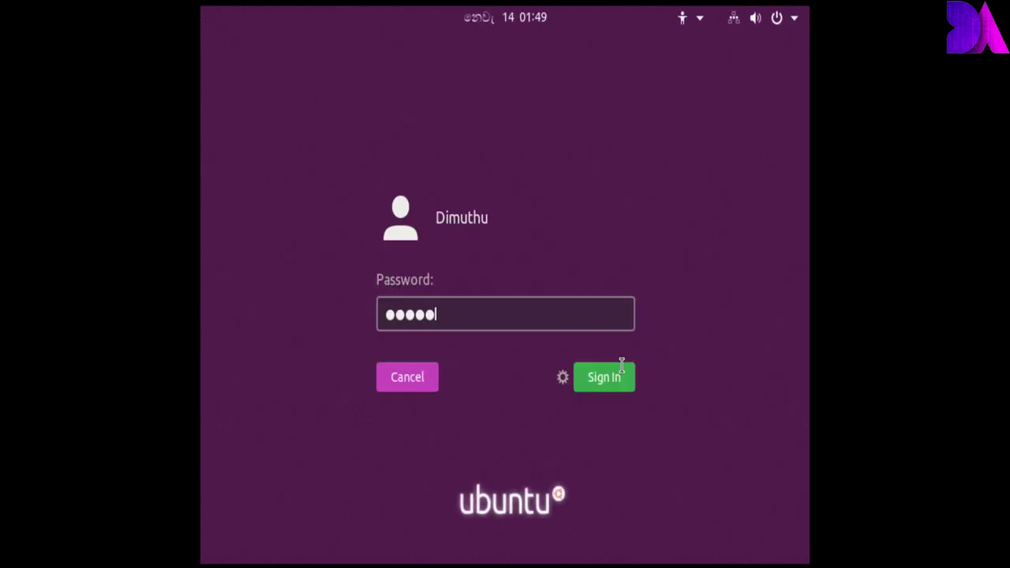
key(Return)
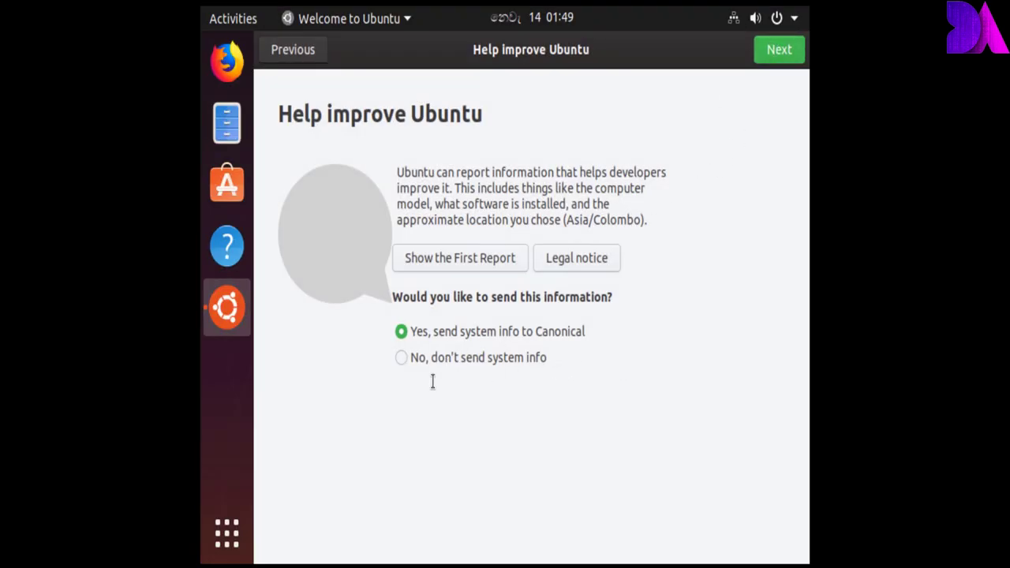
- Go through the welcome setup to its final page, agreeing to send system info to Canonical and leaving Location Services off
click(766, 55)
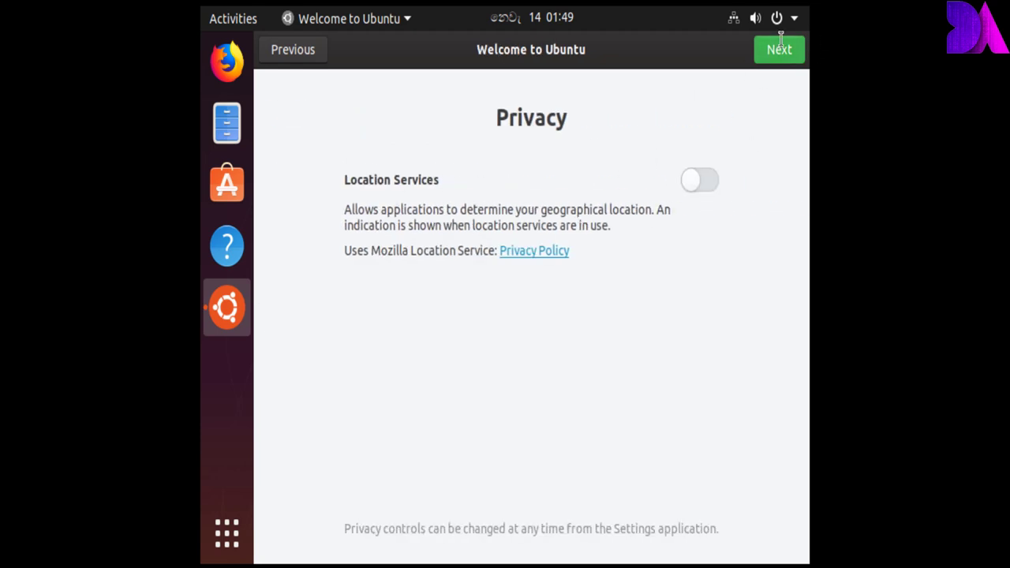
click(773, 52)
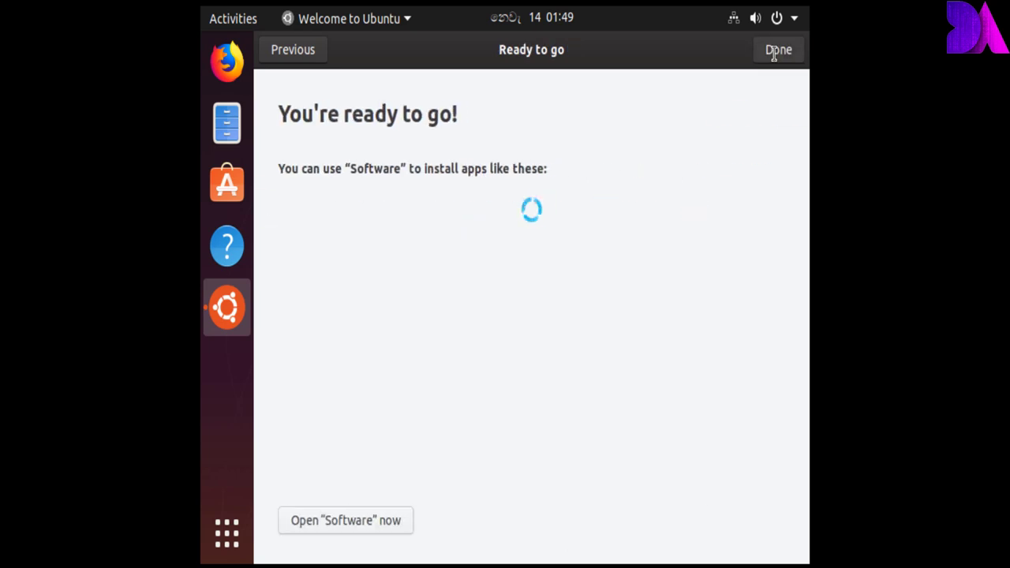